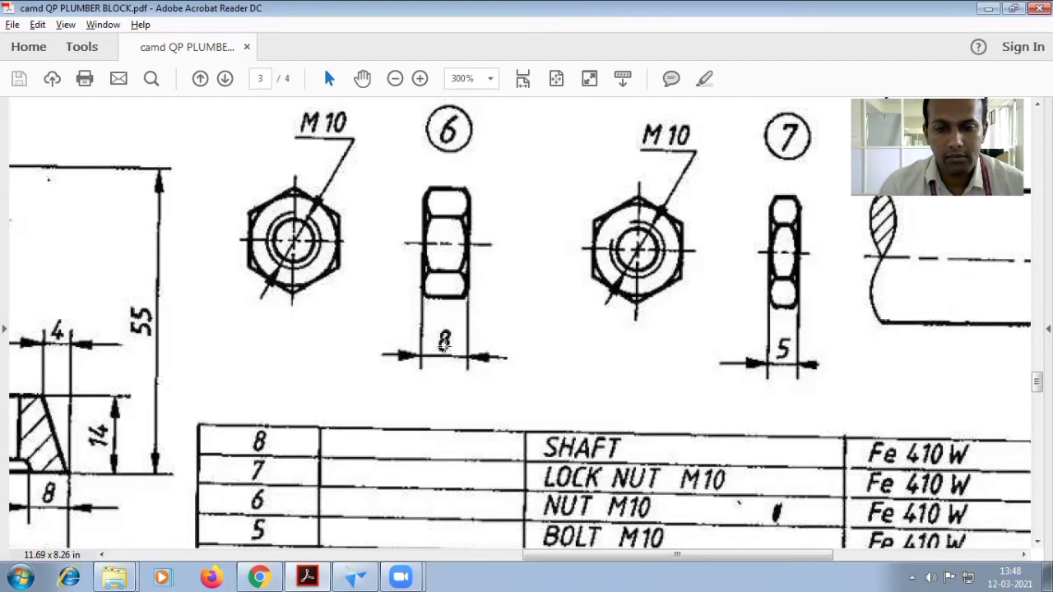
Switch from the M10 nut drawings in the PDF to the empty Solid Edge part
click(358, 571)
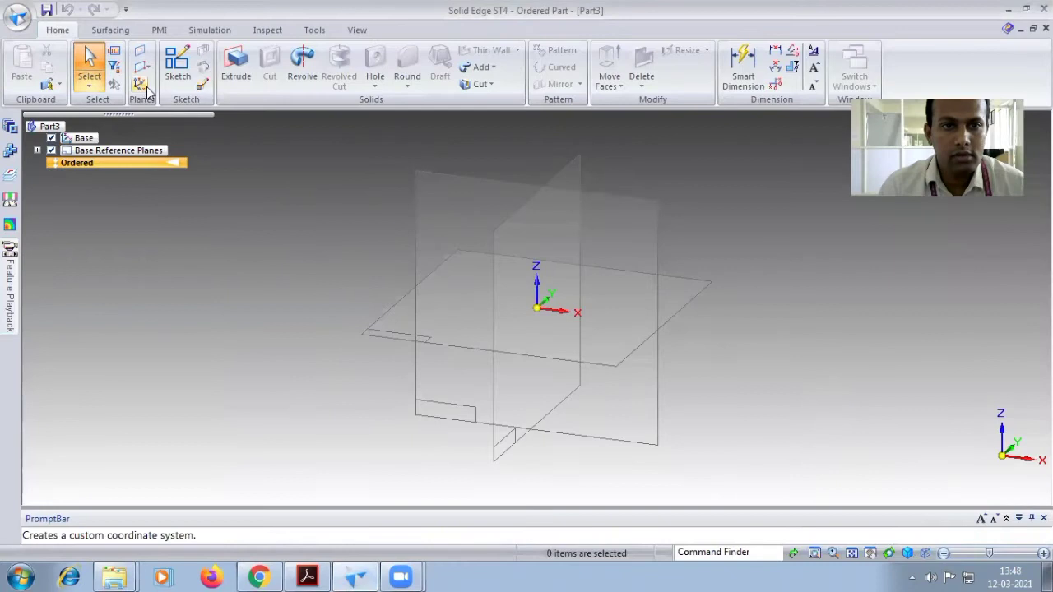
Start a sketch on the Top (xy) plane, glancing back at the nut drawing
click(177, 64)
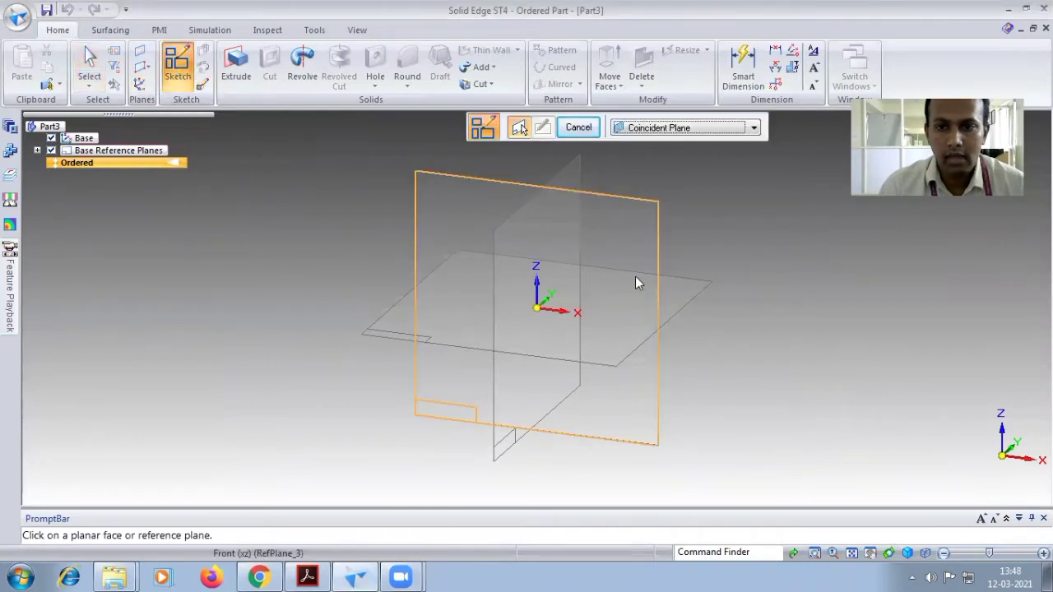
click(681, 293)
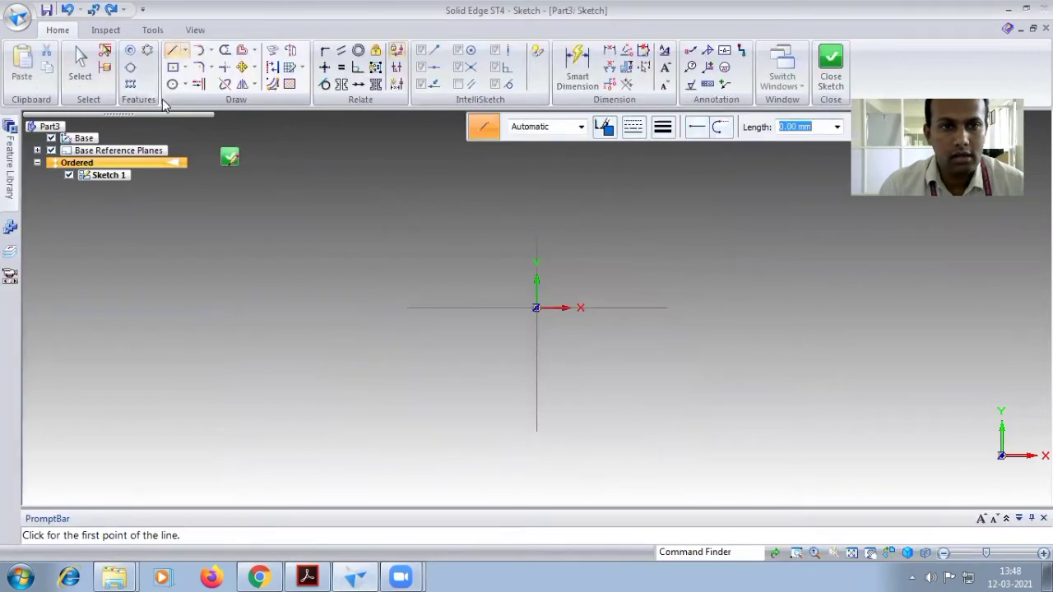
click(309, 573)
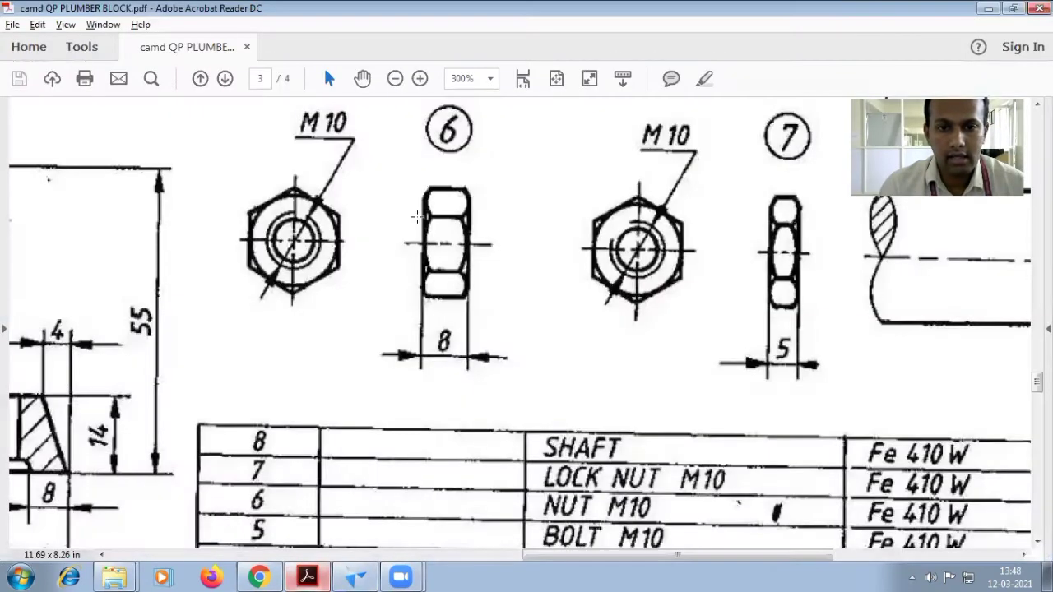
click(355, 578)
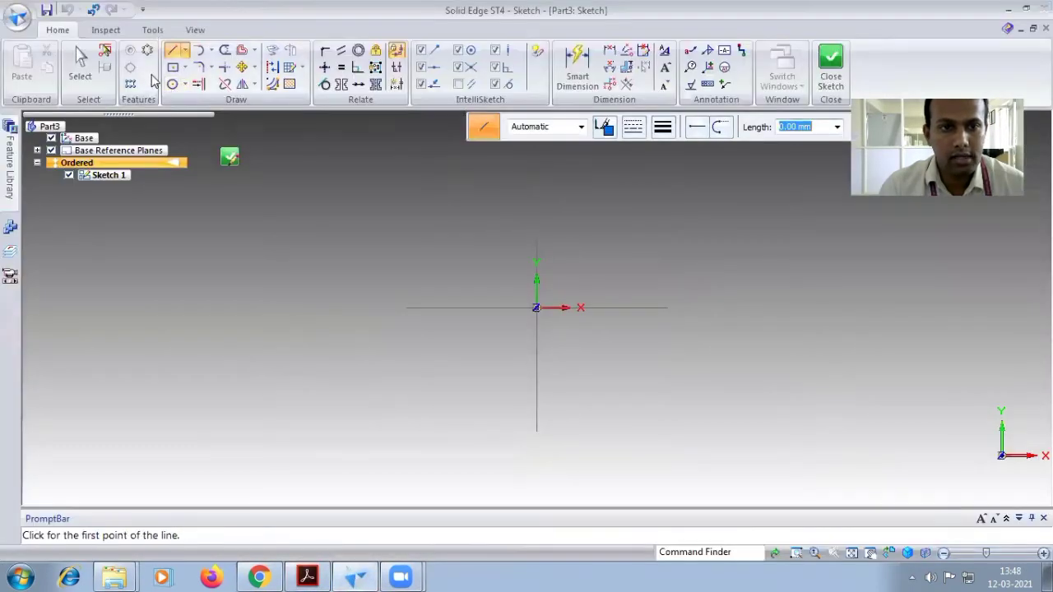
Draw a six-sided polygon by centre, centred on the origin
click(186, 67)
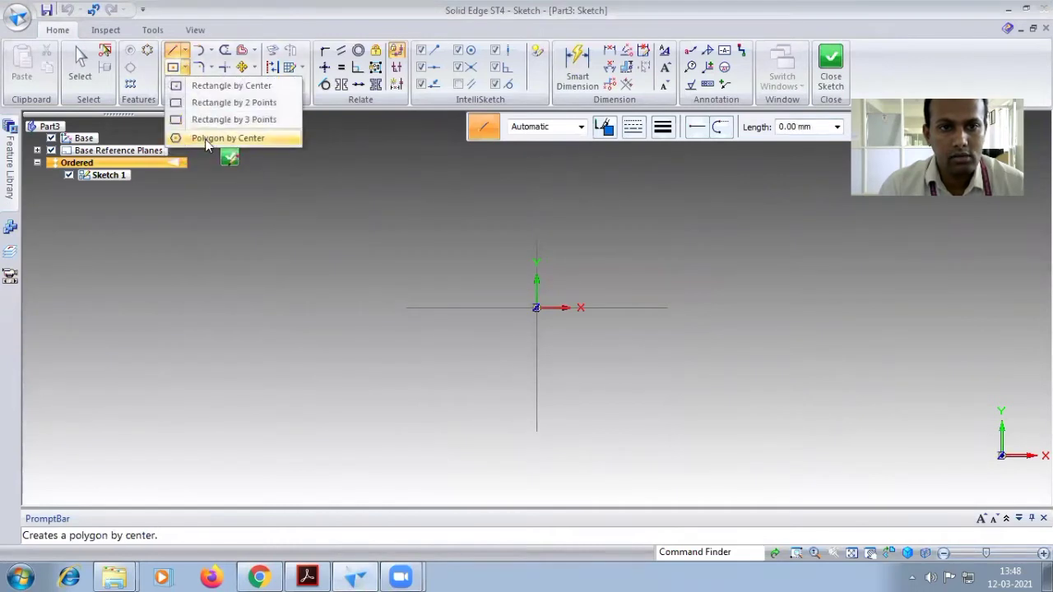
click(230, 136)
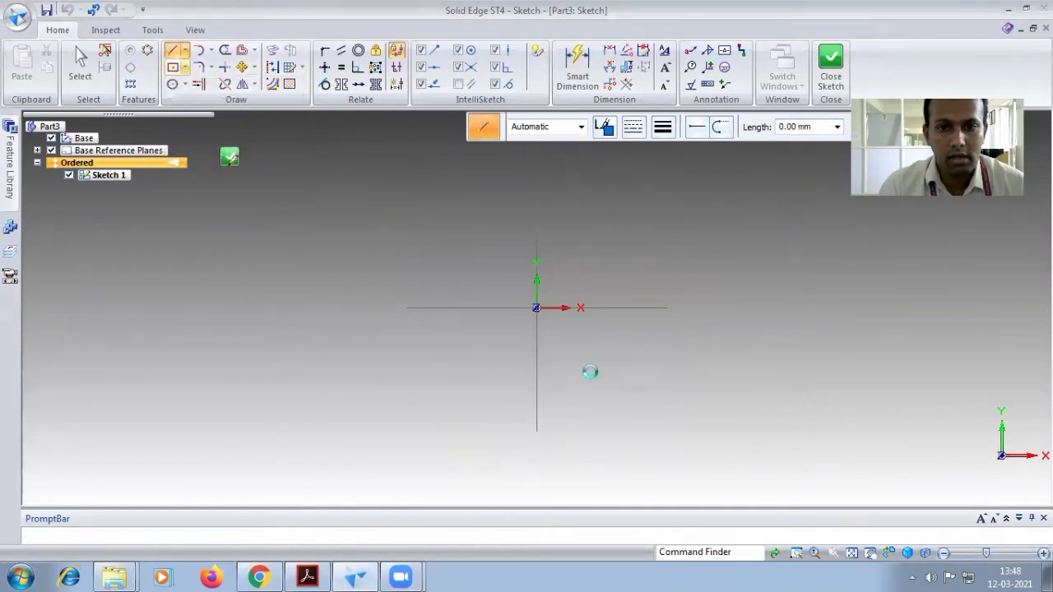
click(535, 308)
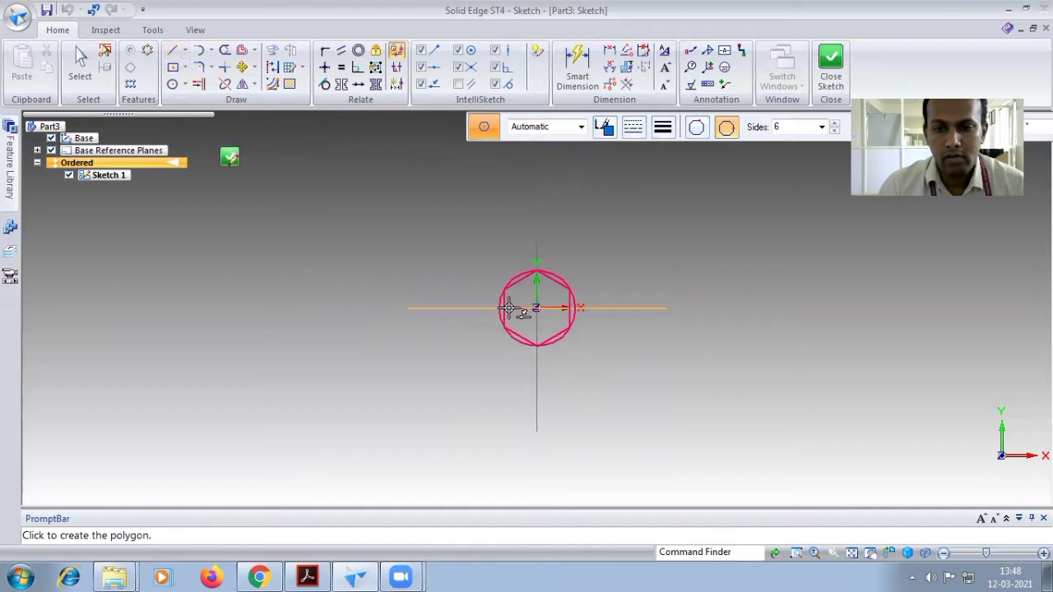
click(539, 342)
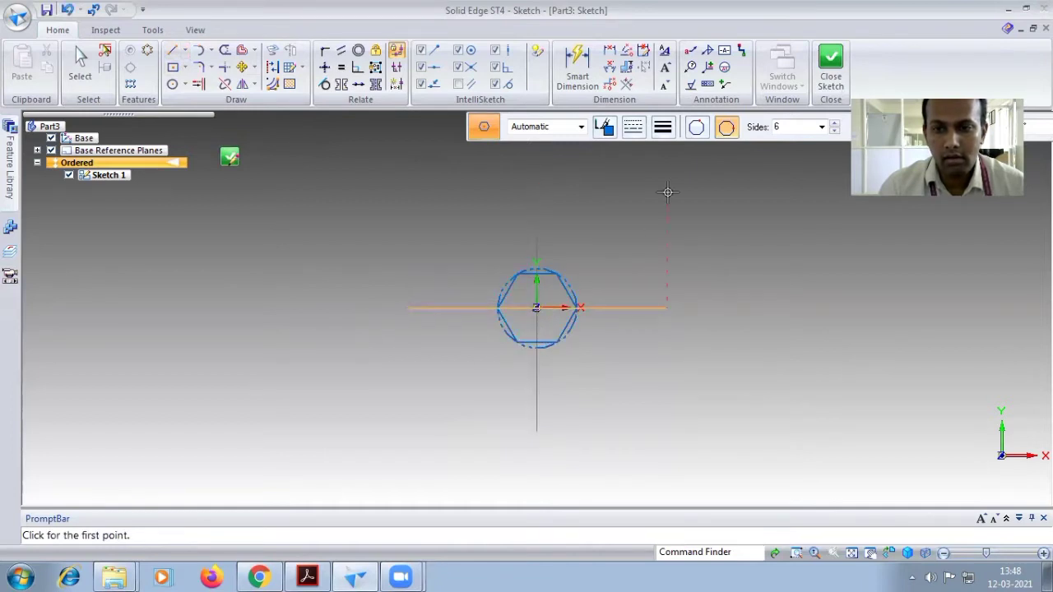
Dimension the hexagon's bottom edge to 10 mm
click(577, 66)
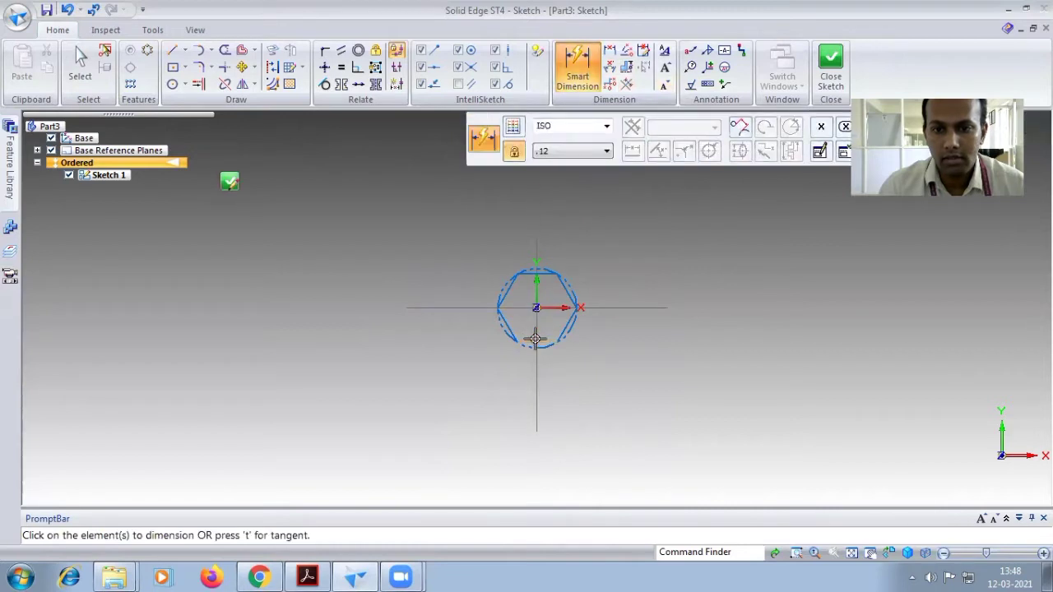
click(537, 344)
click(537, 358)
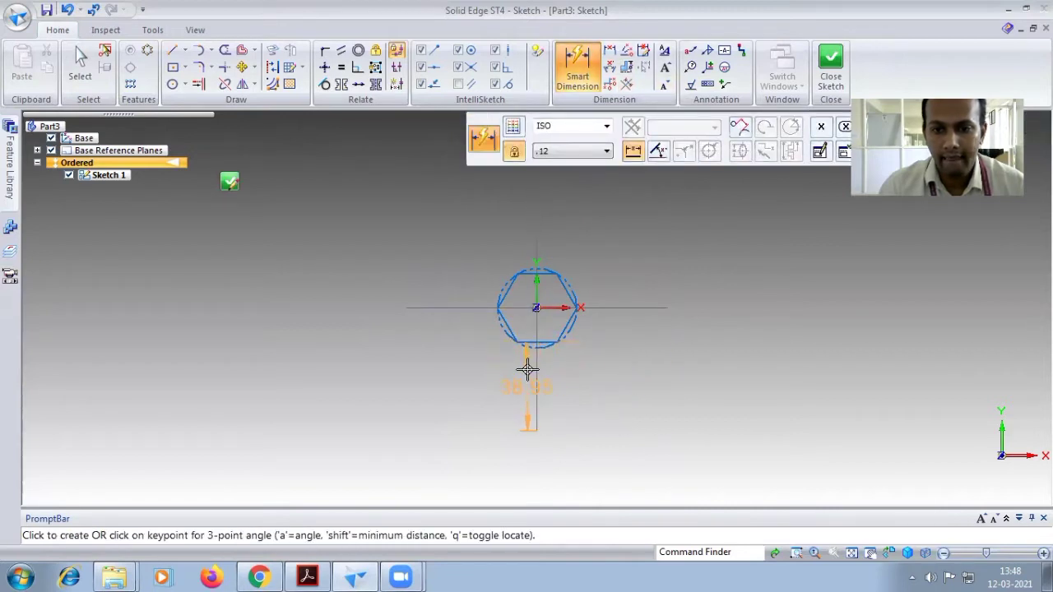
right_click(537, 366)
click(540, 342)
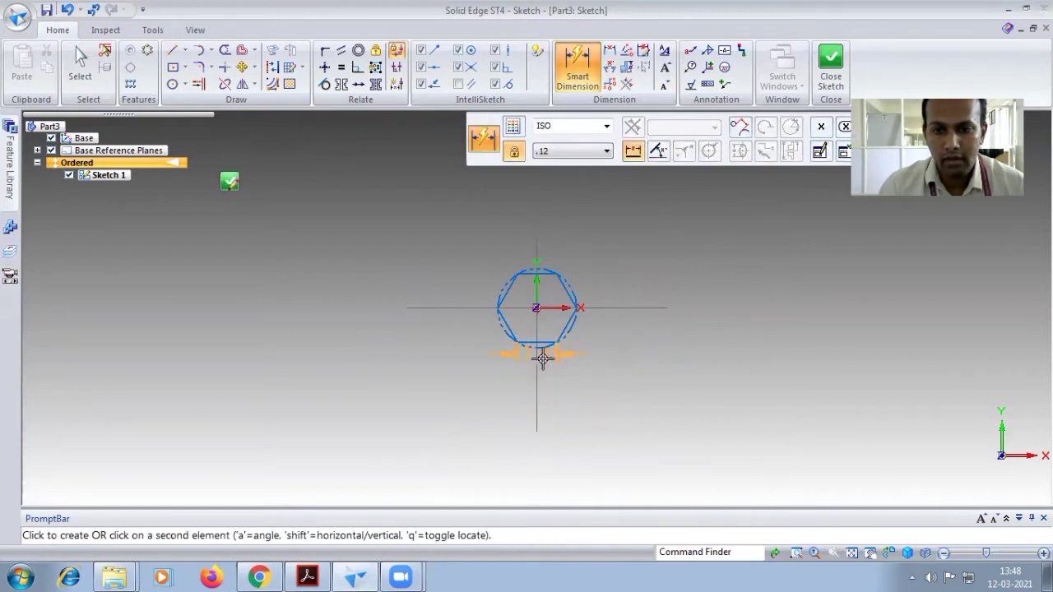
click(540, 367)
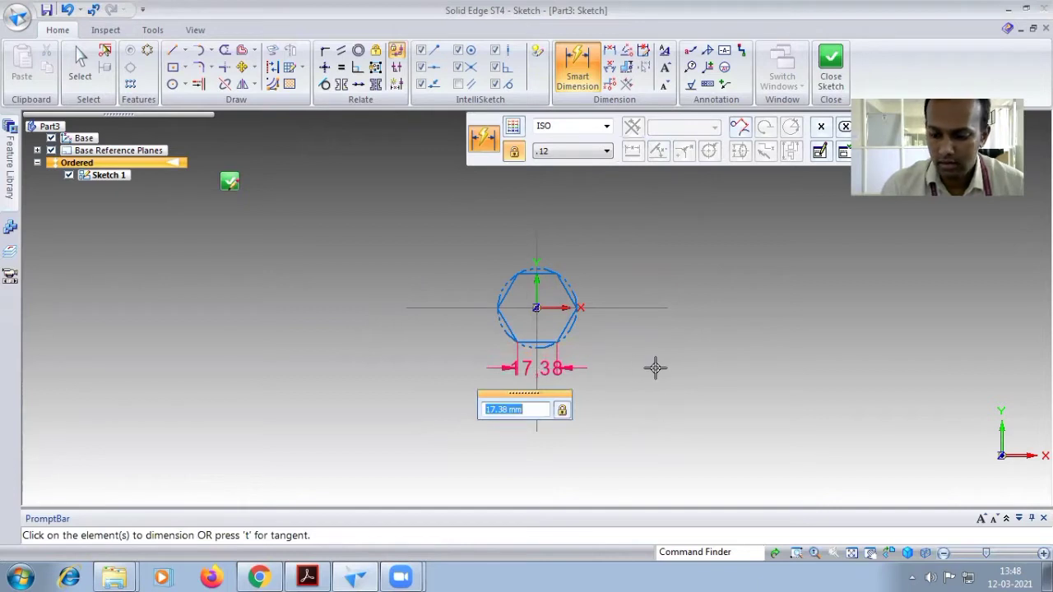
key(Return)
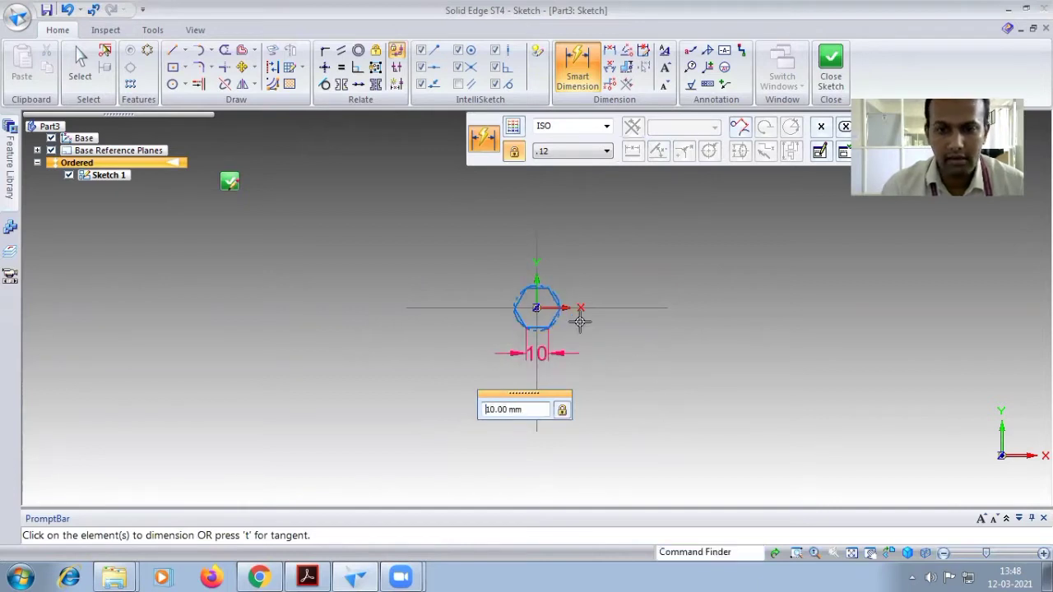
scroll(571, 308, up, 5)
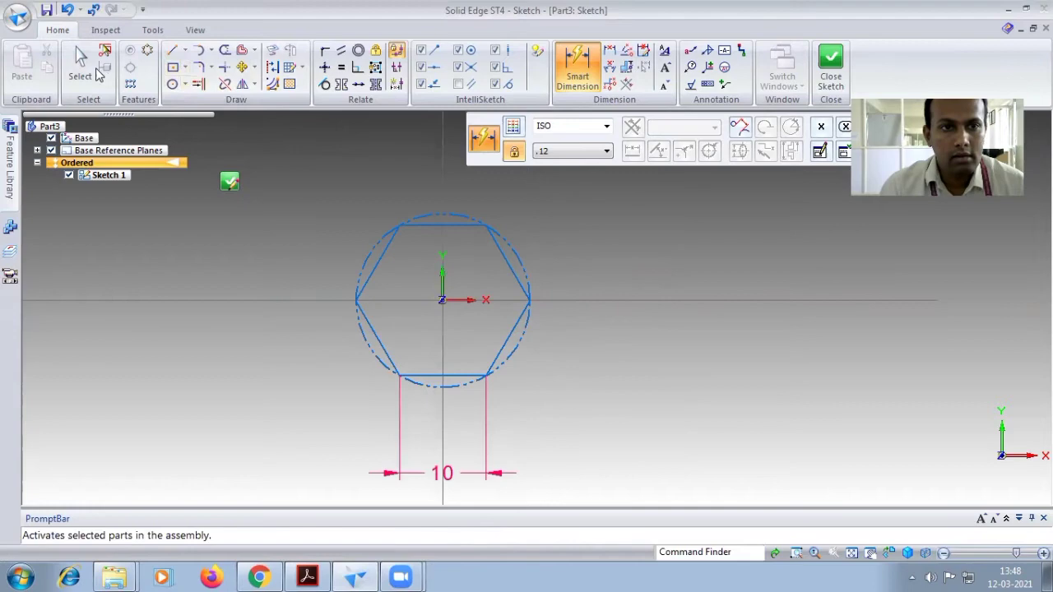
Delete the hexagon's construction circle and close the sketch
click(80, 63)
click(367, 251)
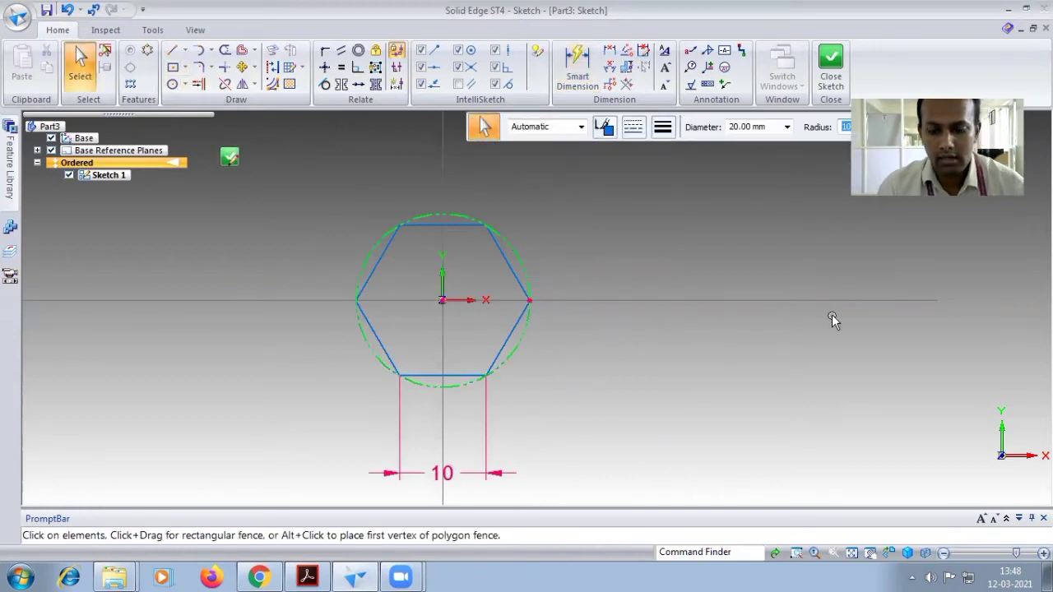
key(Delete)
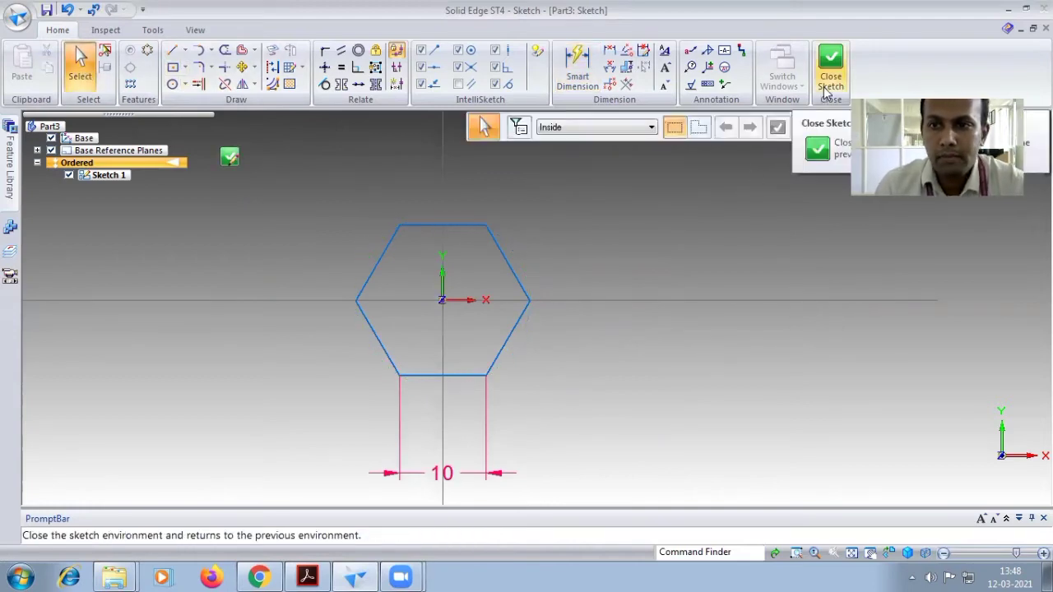
click(830, 72)
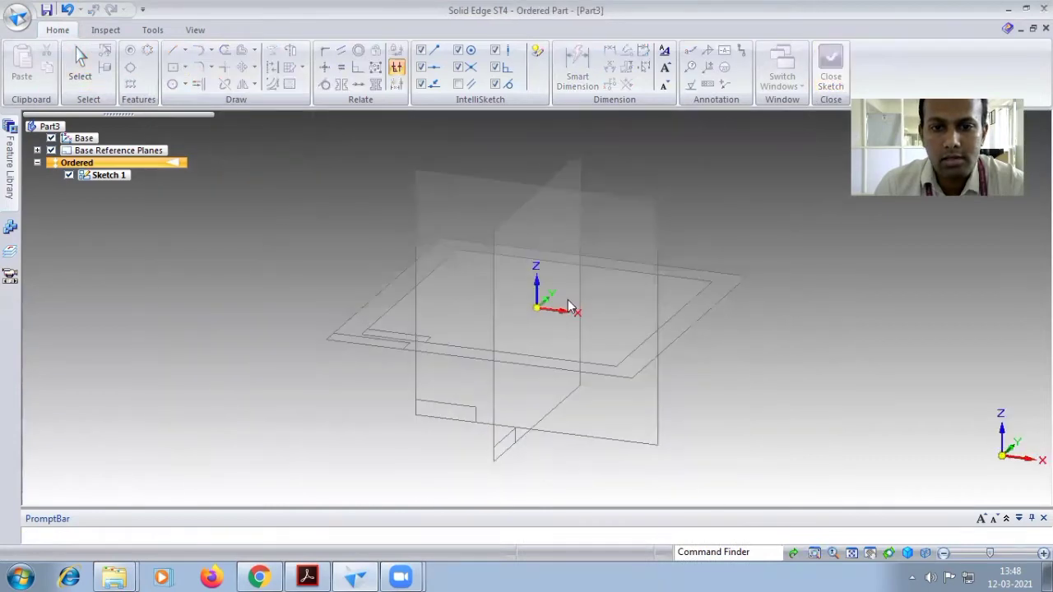
Extrude the hexagon sketch 8 mm to create Protrusion 1
click(236, 66)
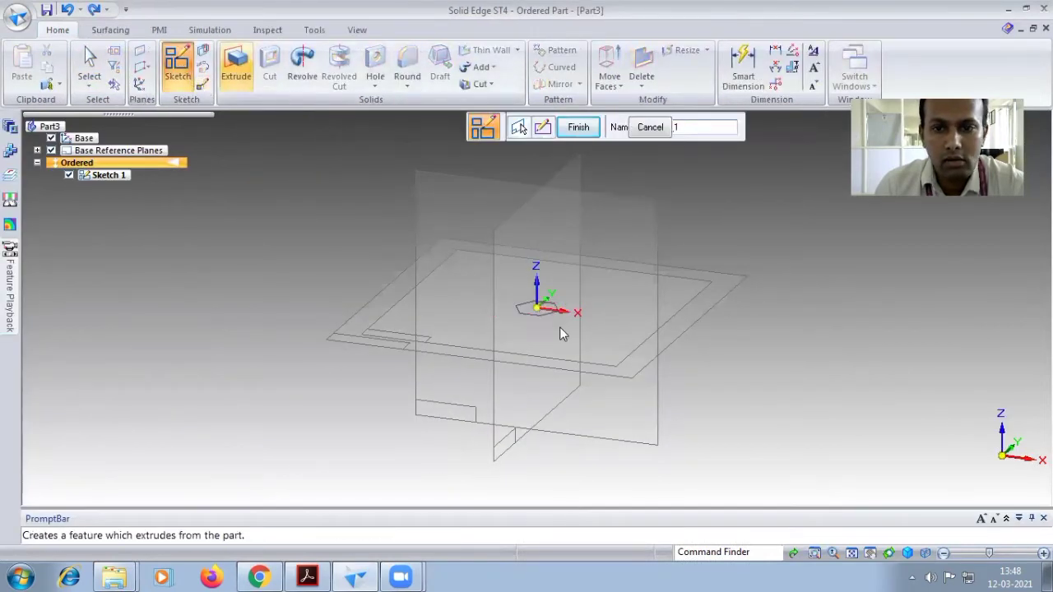
click(541, 316)
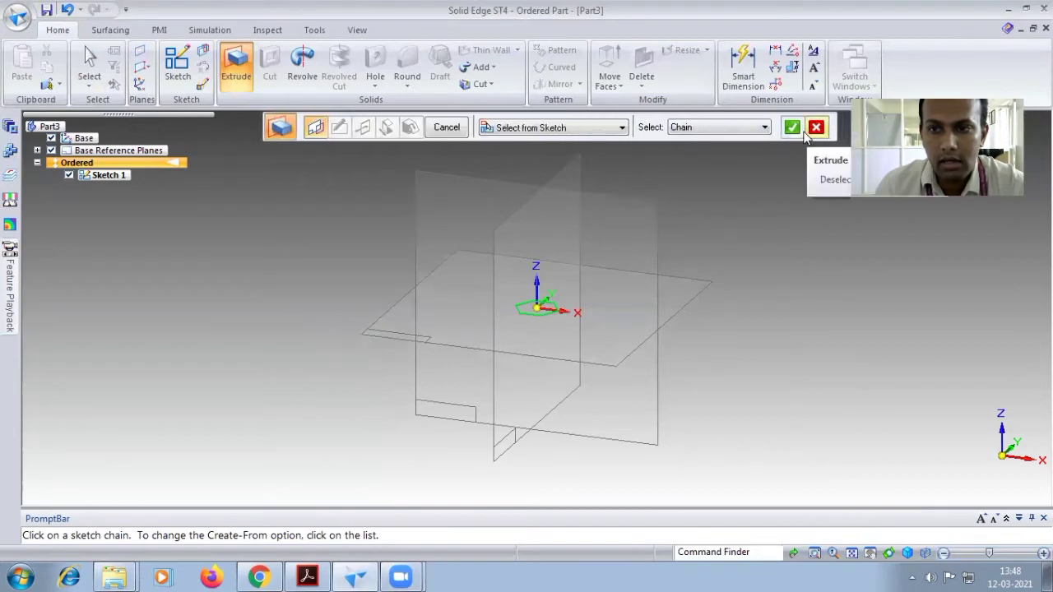
click(792, 127)
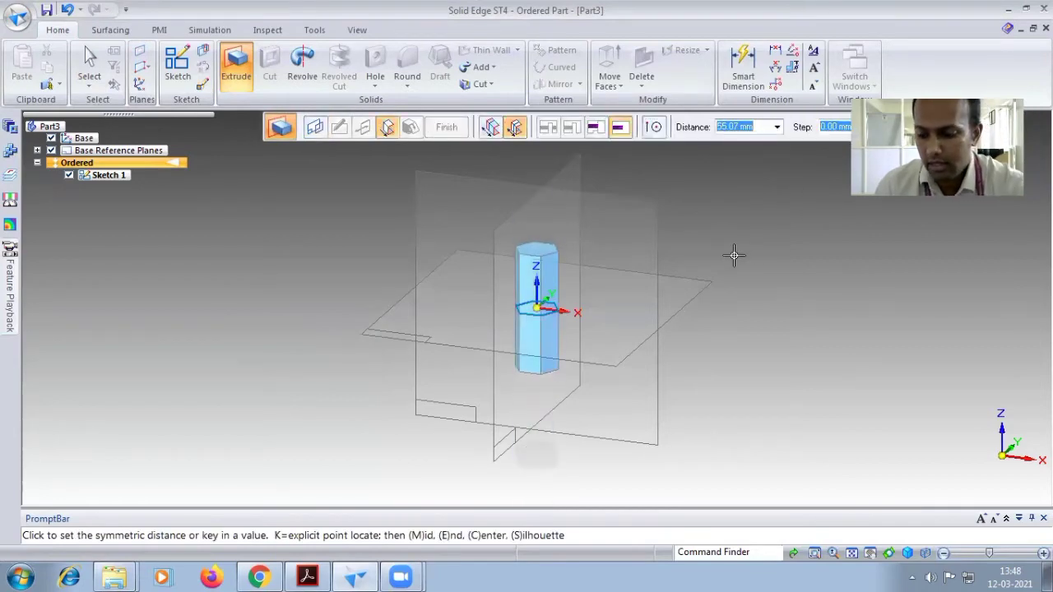
text(8)
key(Return)
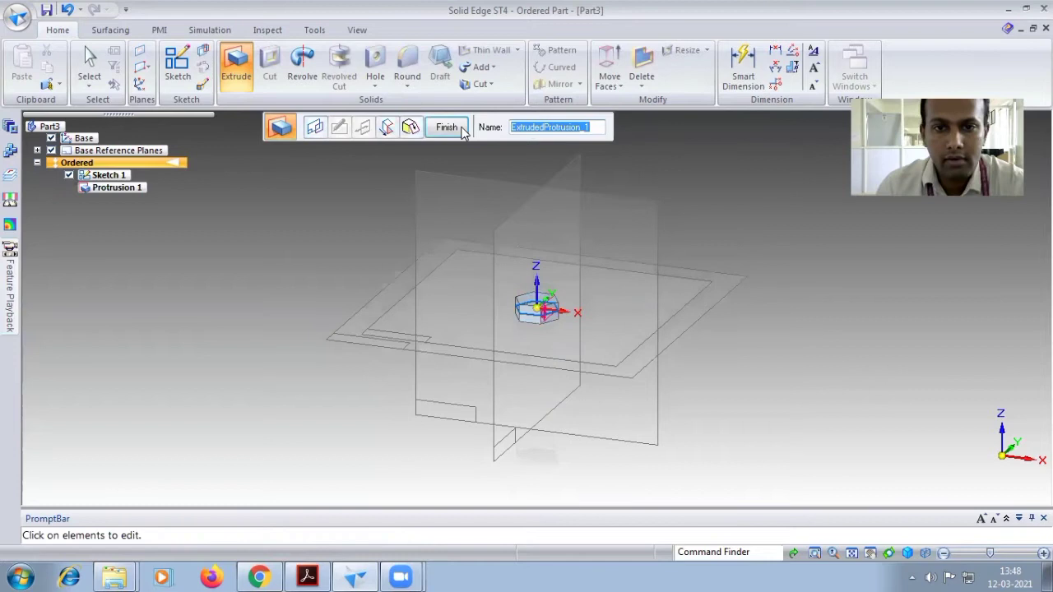
click(448, 128)
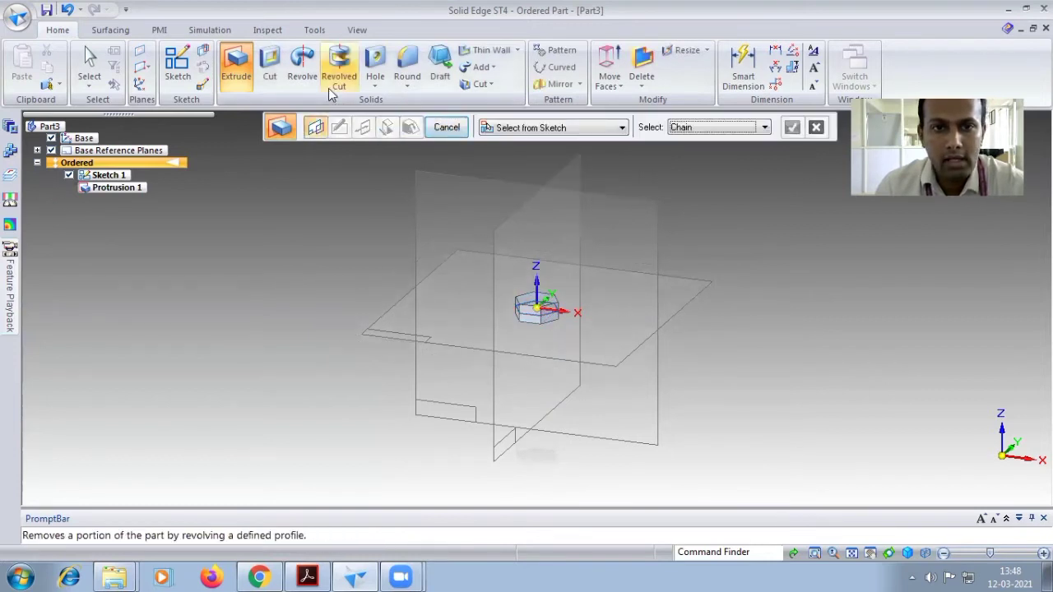
Set up a threaded M10 hole running the full depth
click(375, 85)
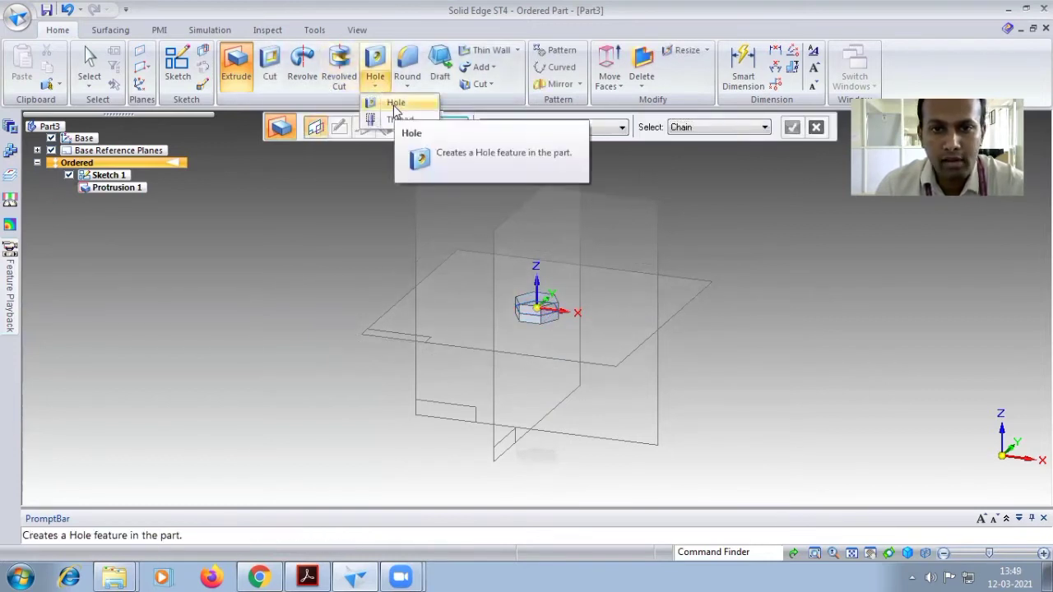
click(396, 104)
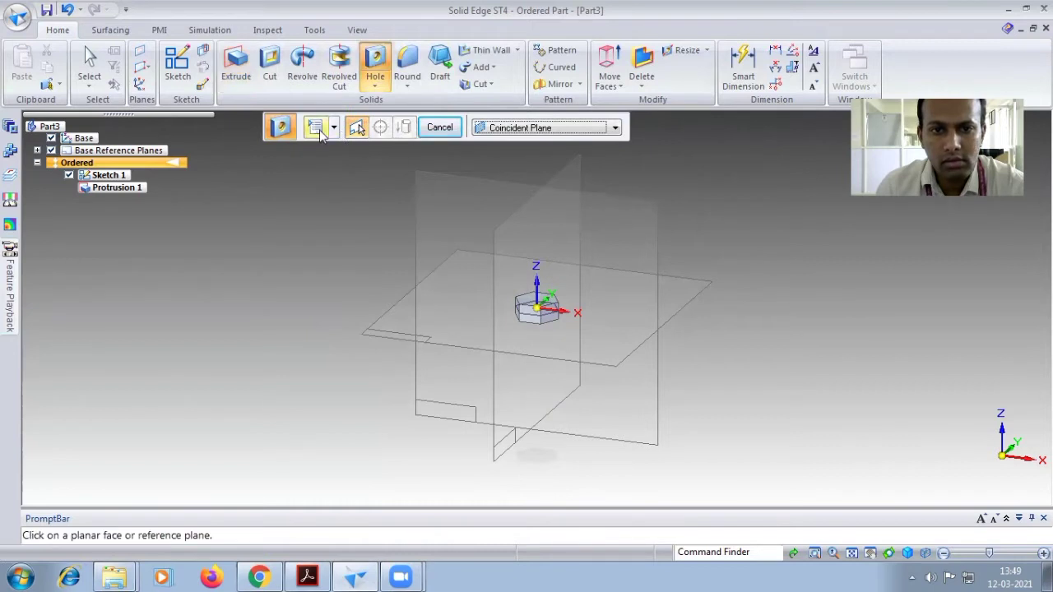
click(320, 134)
click(448, 206)
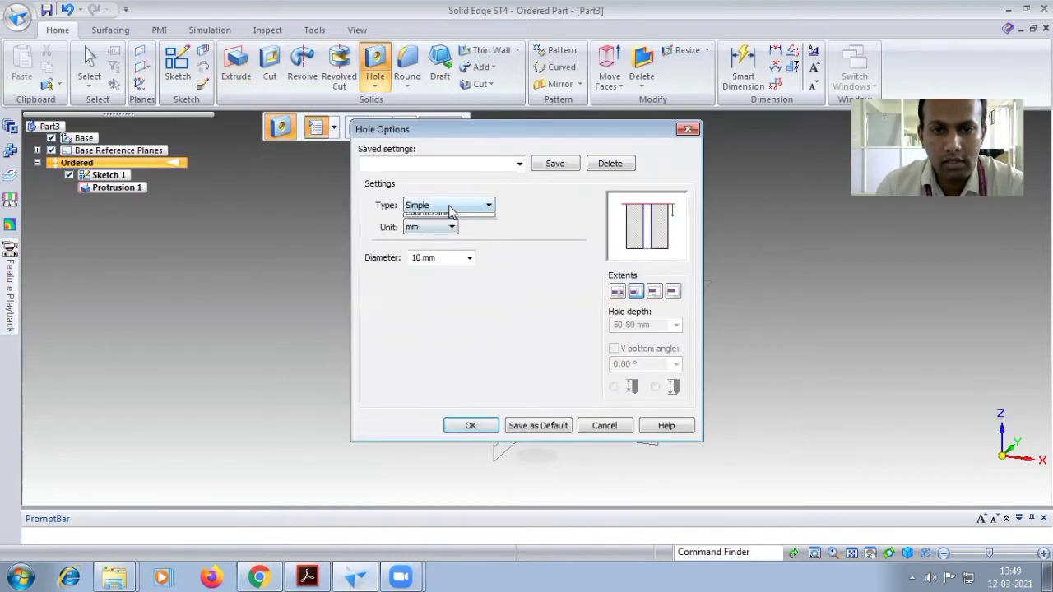
click(454, 229)
click(438, 390)
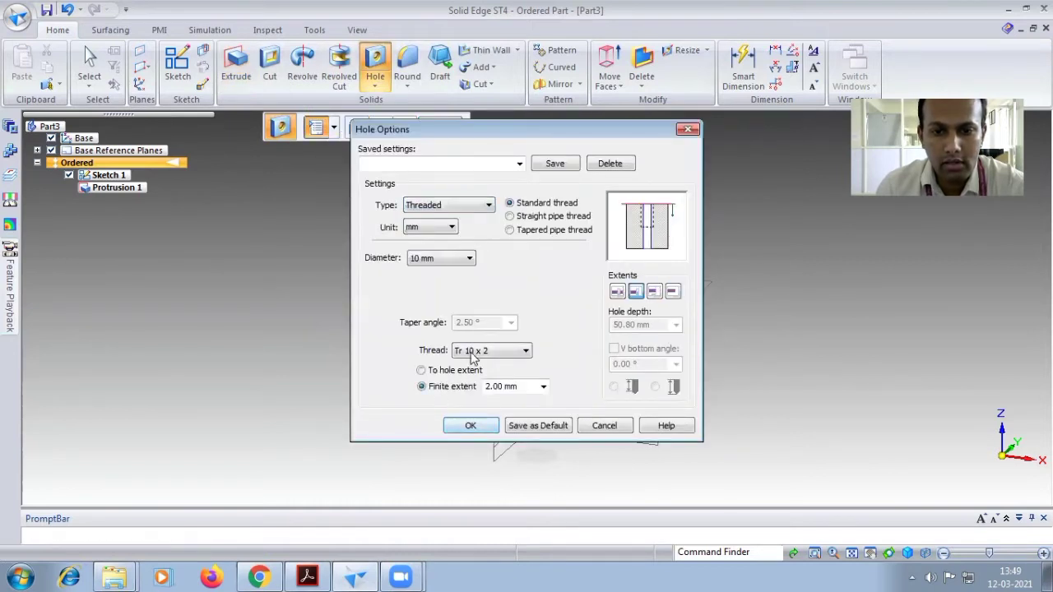
click(473, 351)
click(498, 56)
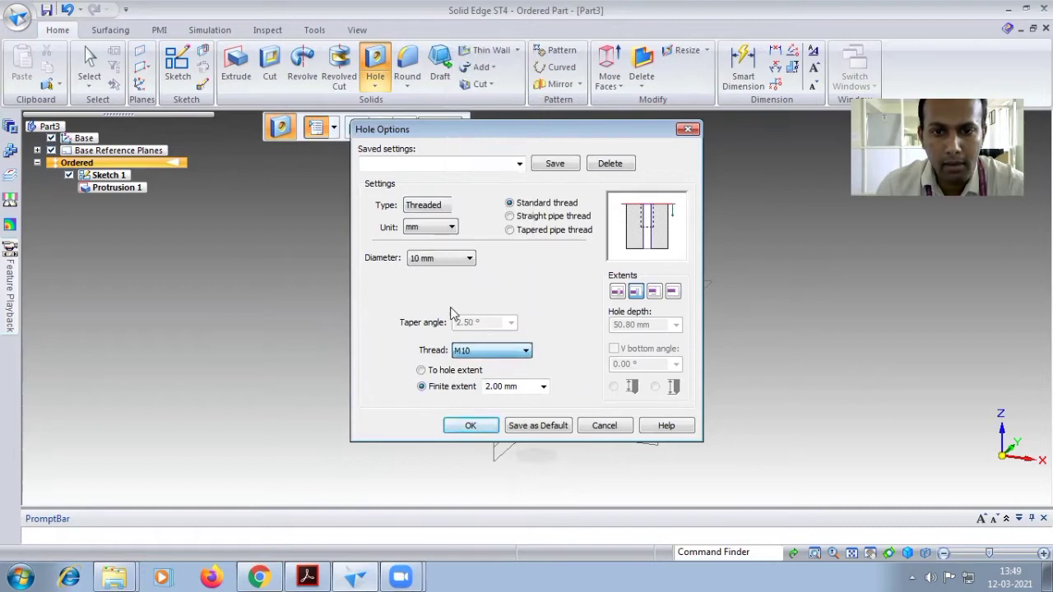
click(436, 370)
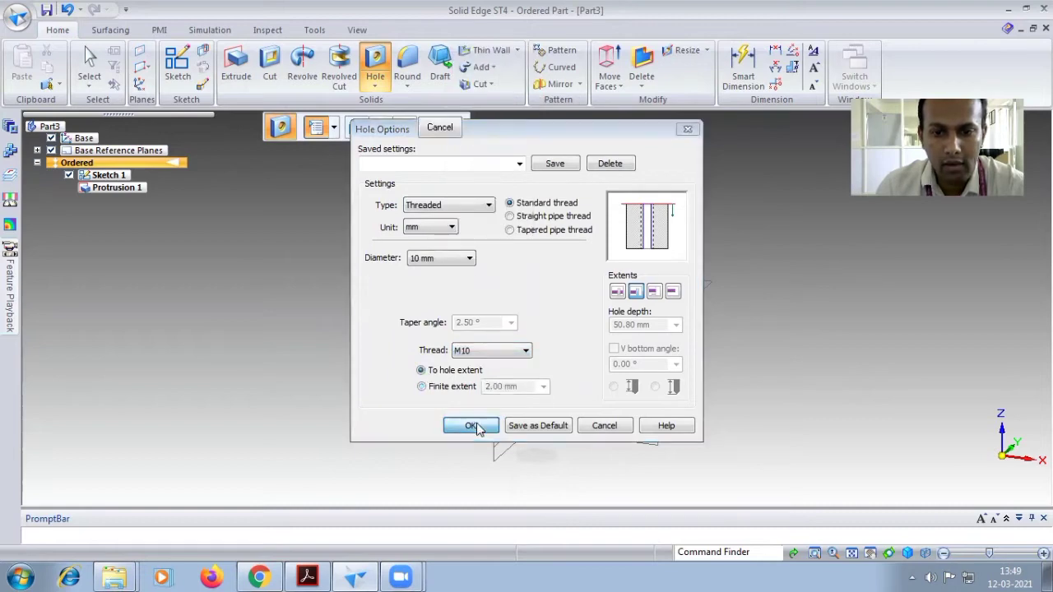
click(470, 425)
Place the hole at the centre of the nut's top face, cutting into the nut
click(542, 305)
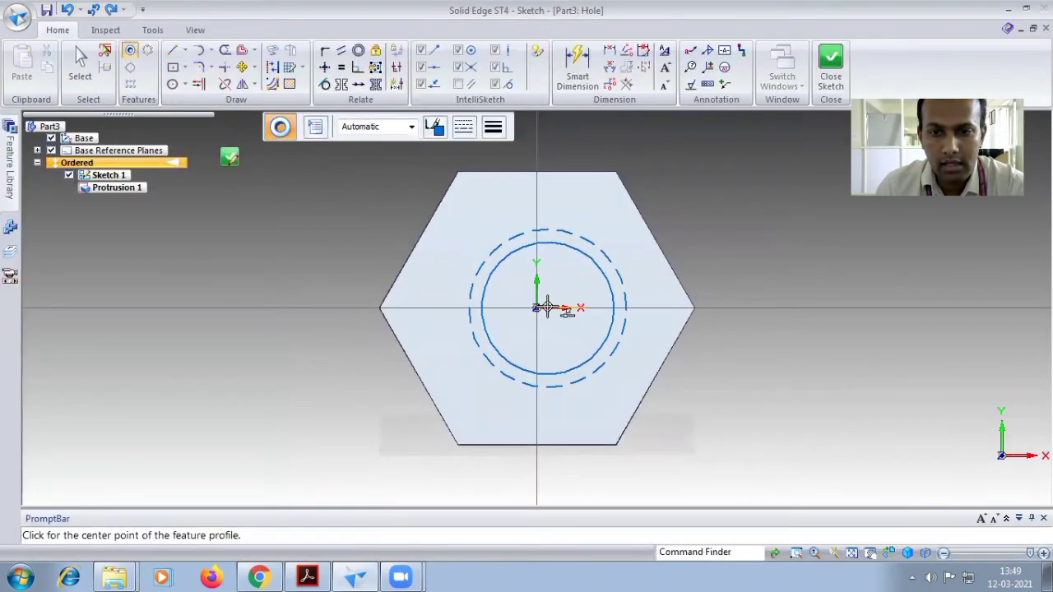
click(535, 307)
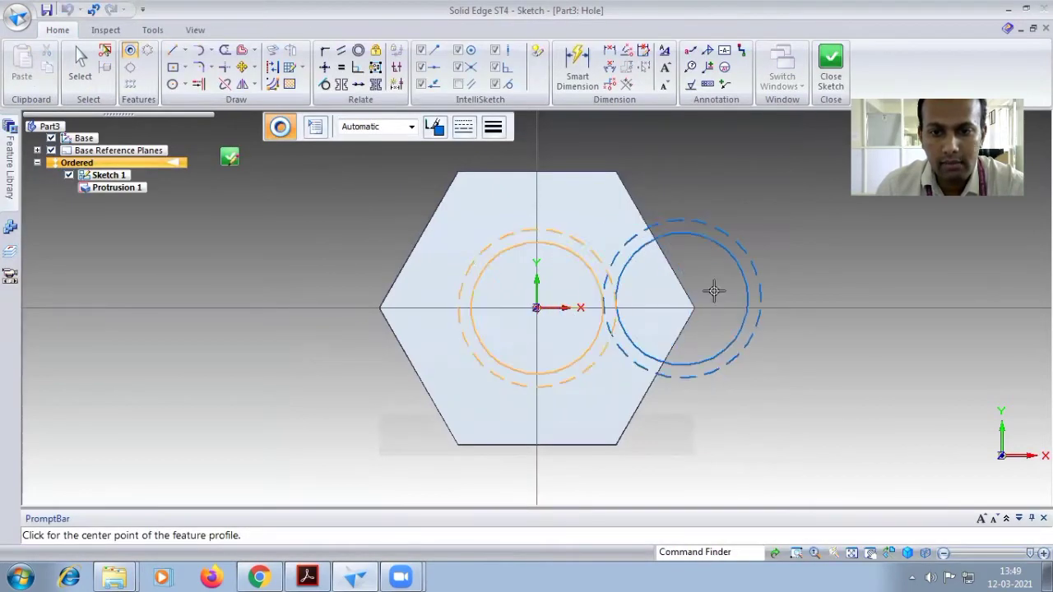
click(831, 67)
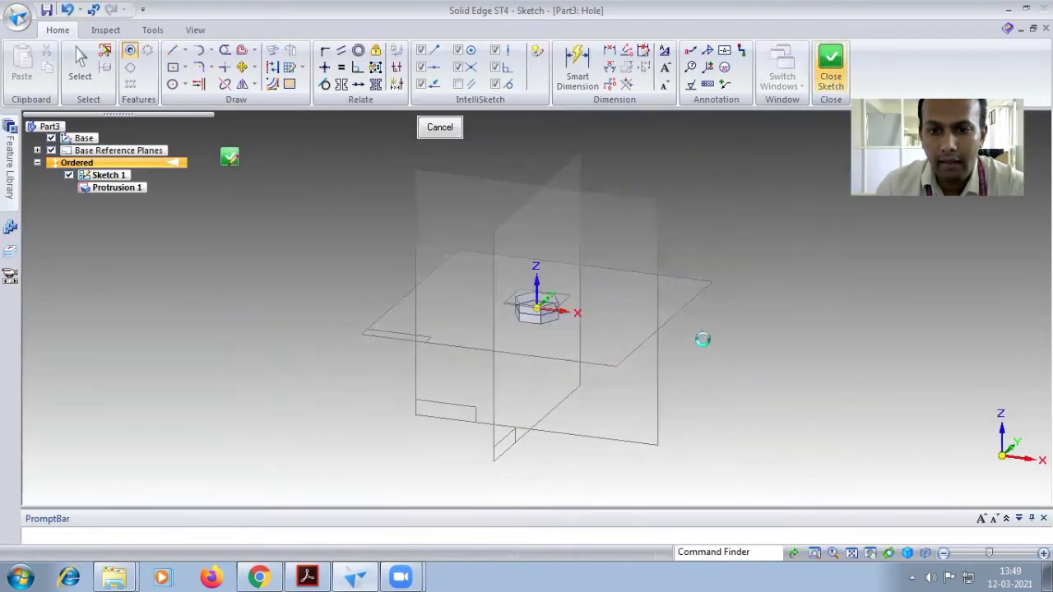
click(607, 344)
scroll(580, 293, up, 5)
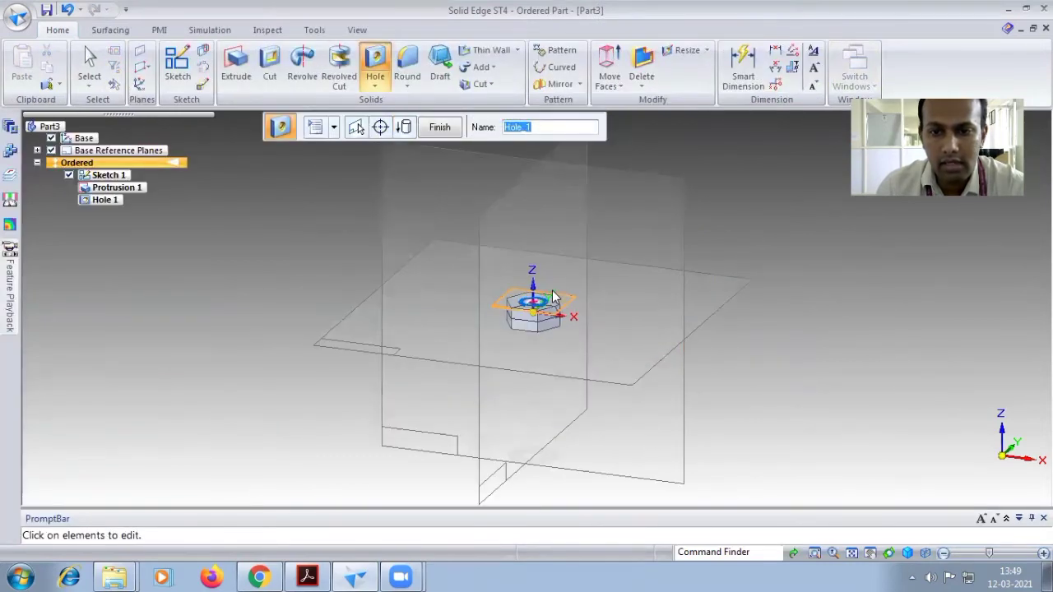
Finish Hole 1, check the drawing in the PDF, and return to the nut model
click(439, 126)
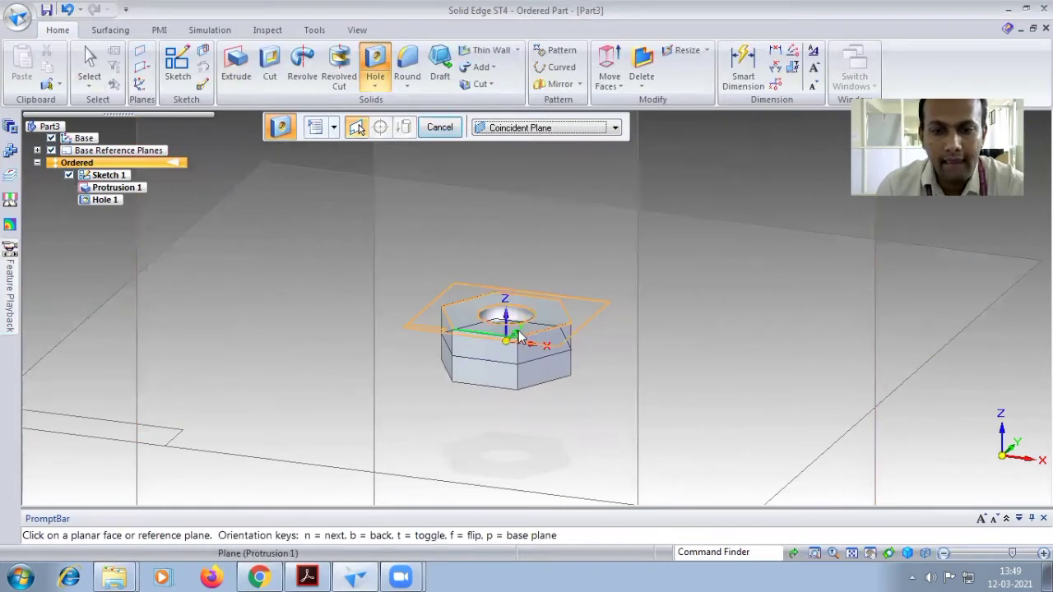
click(307, 576)
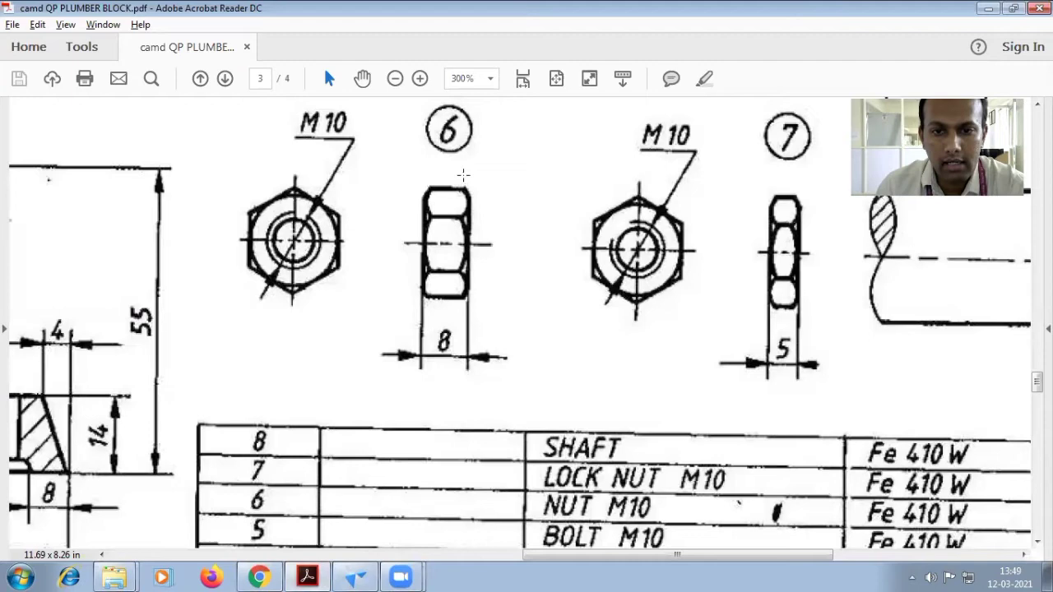
click(358, 577)
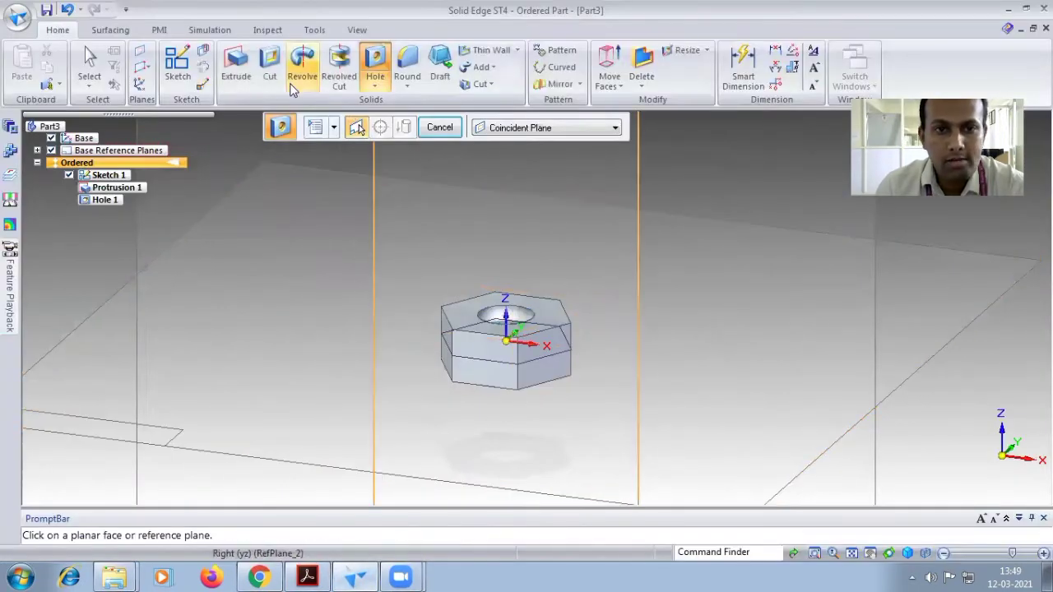
Start a sketch on the Front plane, then abandon it empty
click(177, 65)
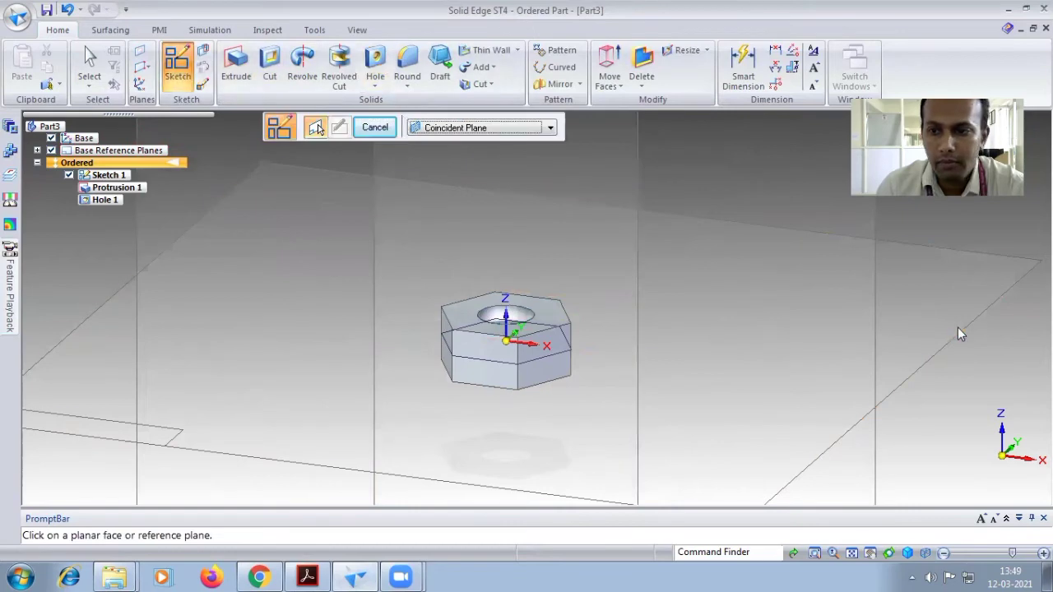
click(825, 245)
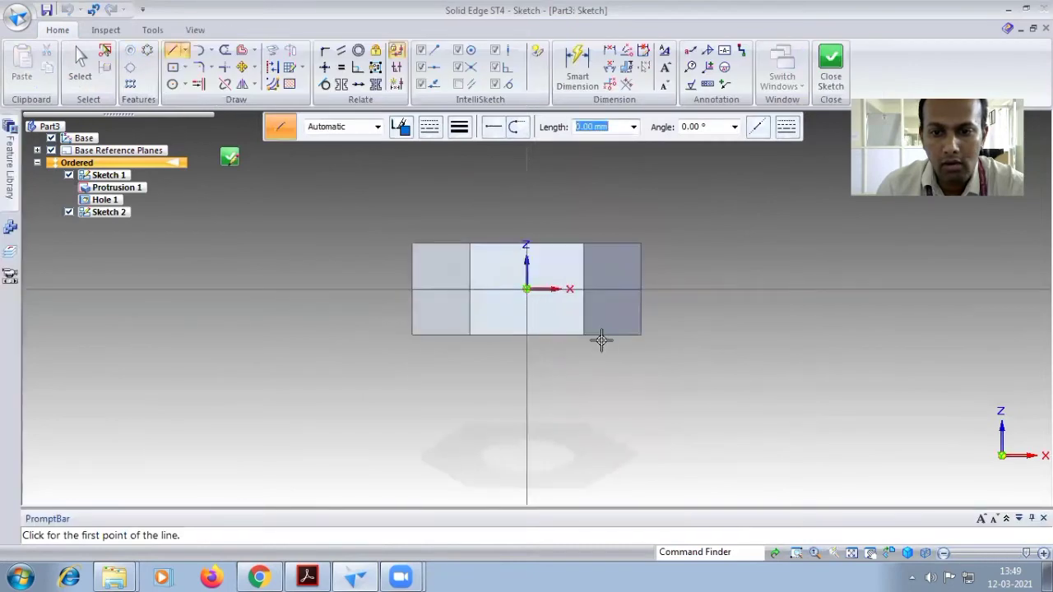
click(831, 69)
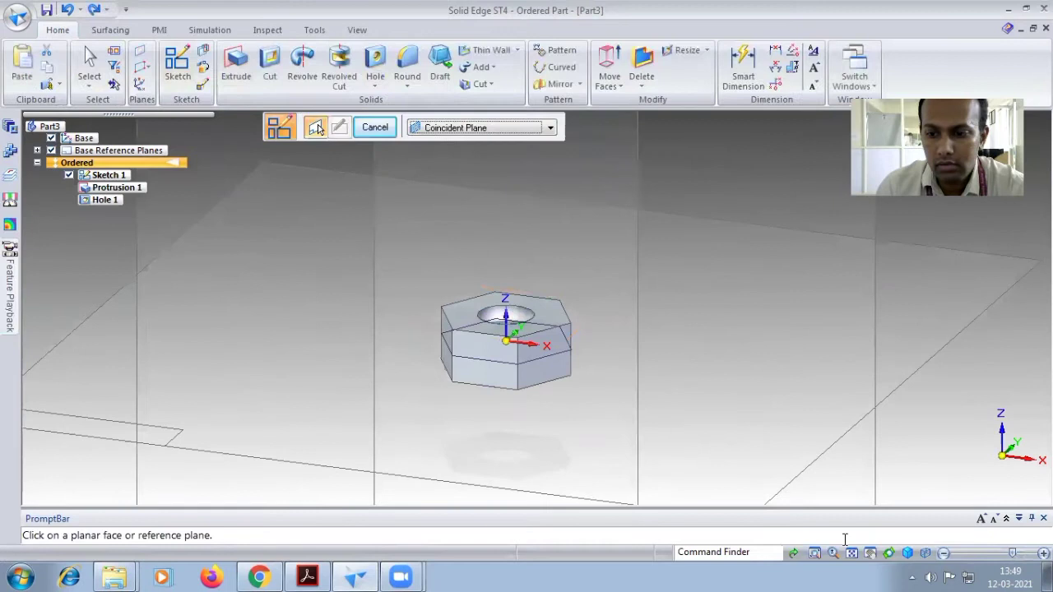
Fit and orbit the view, then begin a sketch on the nut's top hexagonal face
click(851, 553)
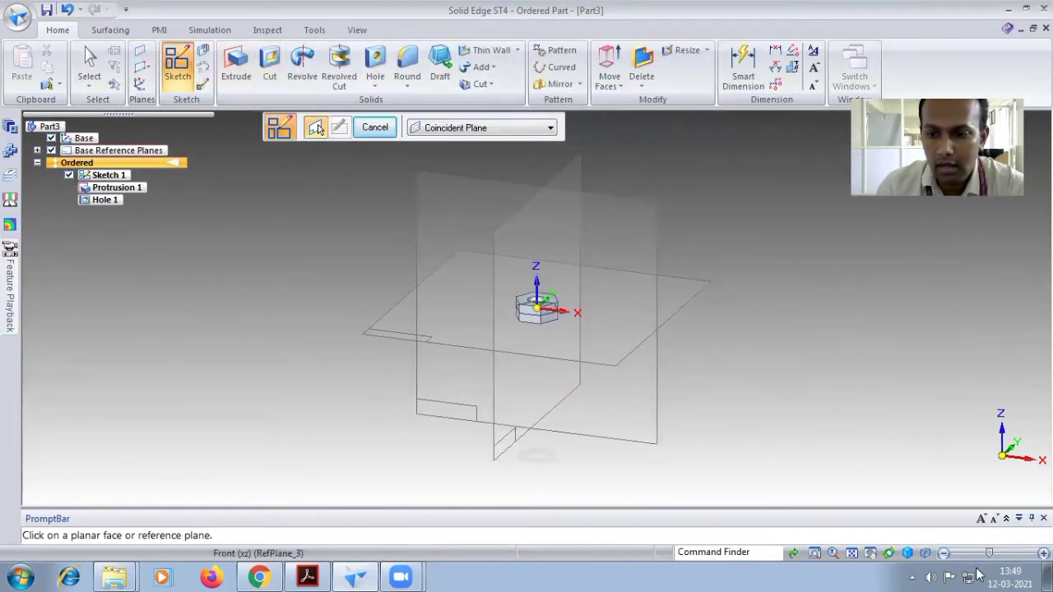
click(887, 553)
drag(663, 376, 683, 328)
click(397, 127)
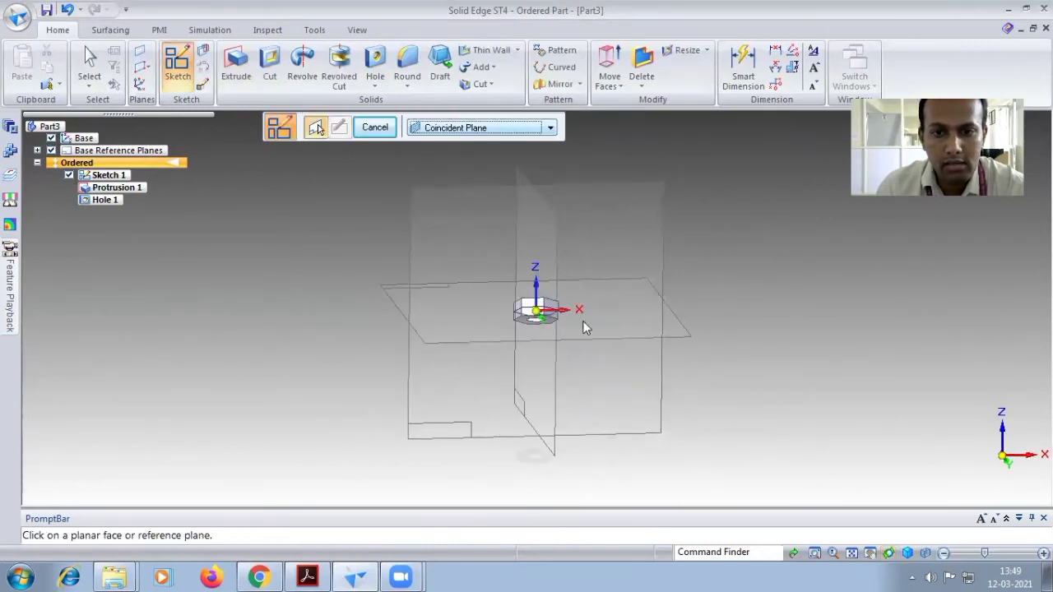
click(538, 323)
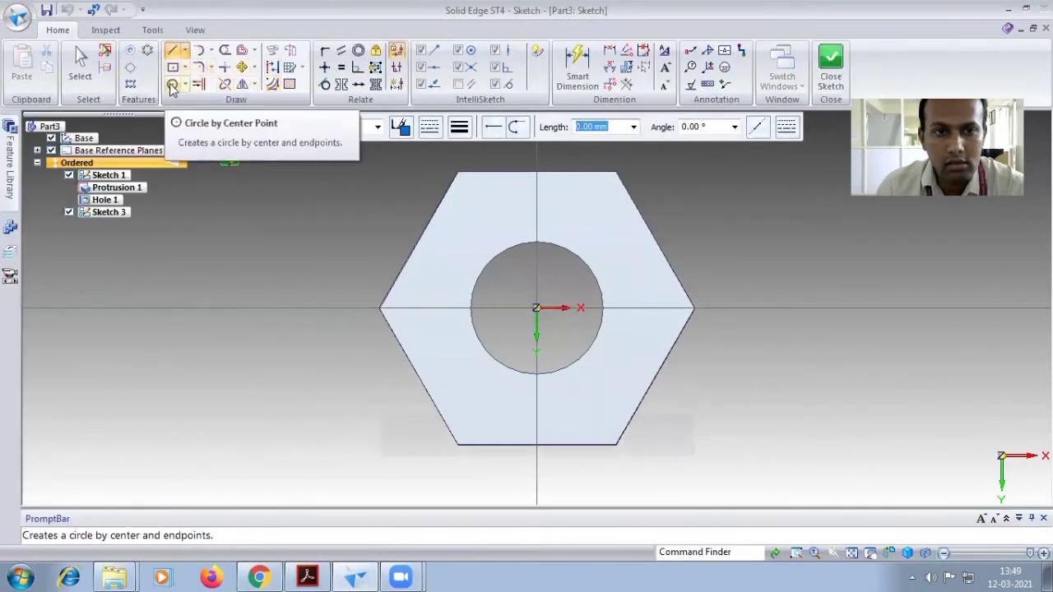
Draw a 17.32 mm circle on the origin, touching the hexagon's top edge, and close the sketch
click(171, 84)
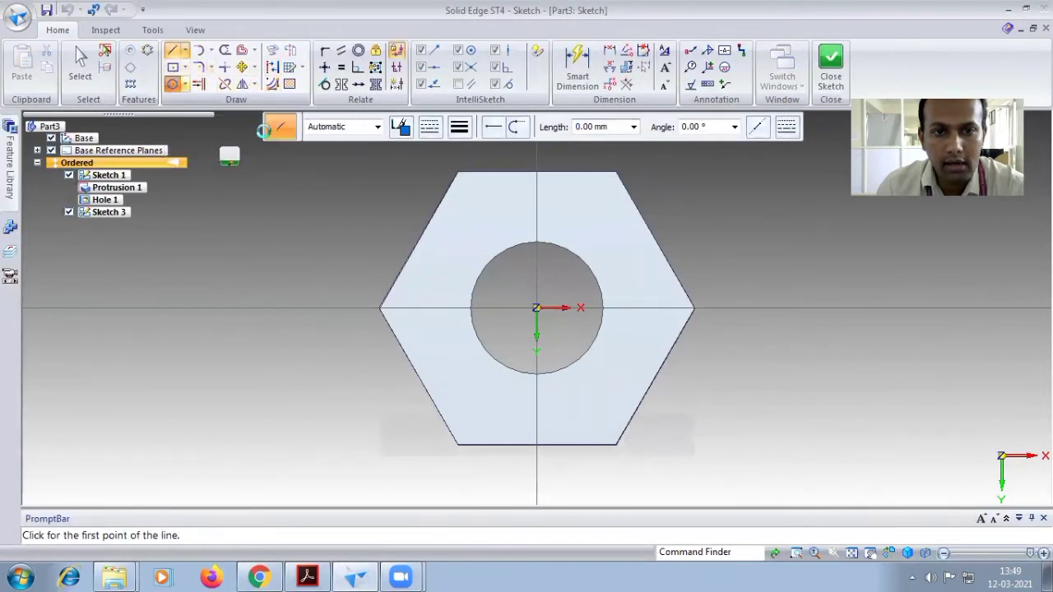
click(536, 307)
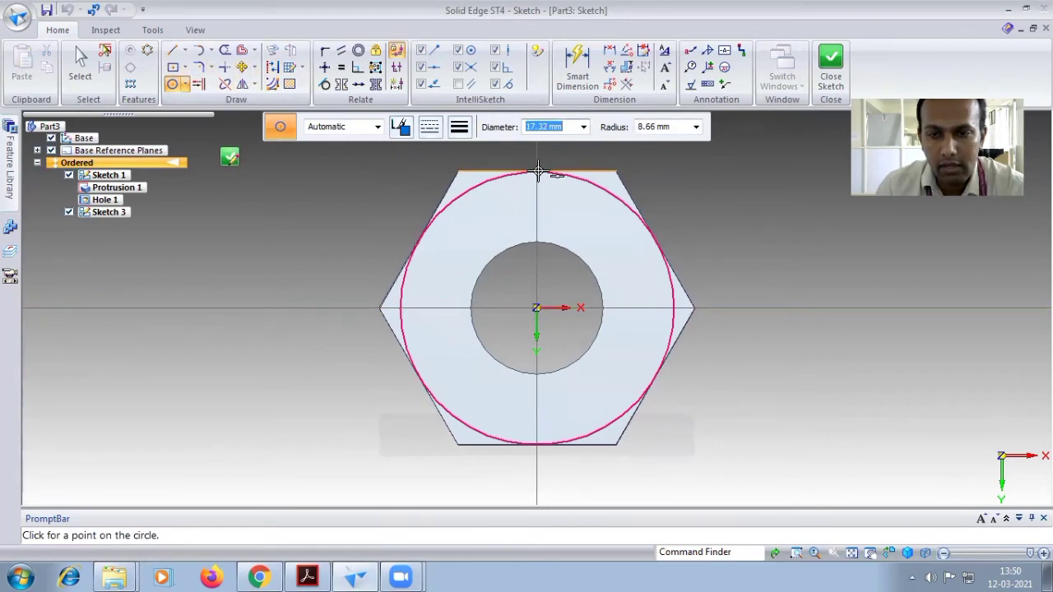
click(544, 172)
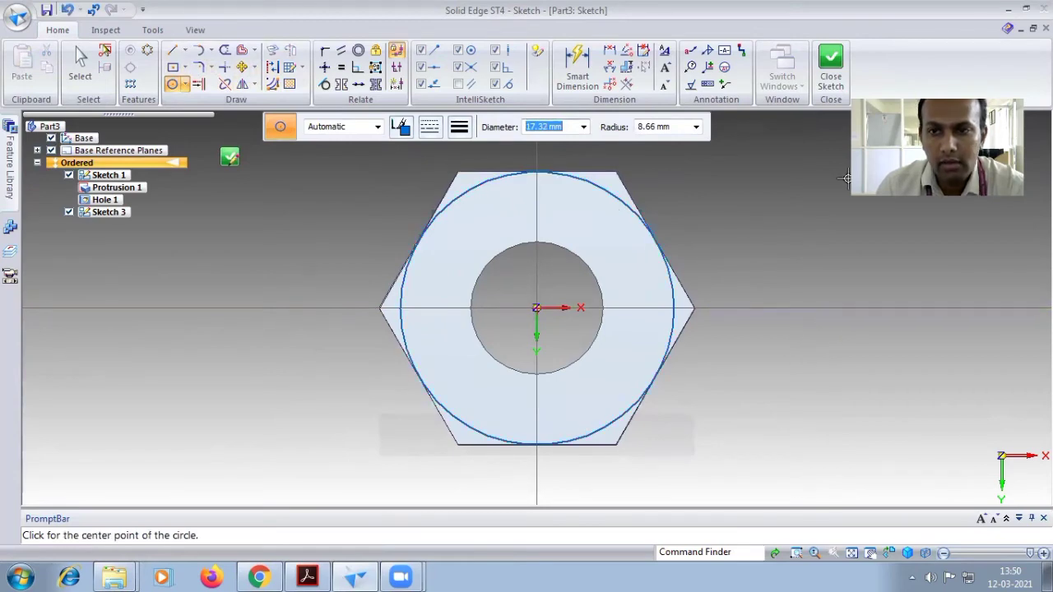
click(830, 70)
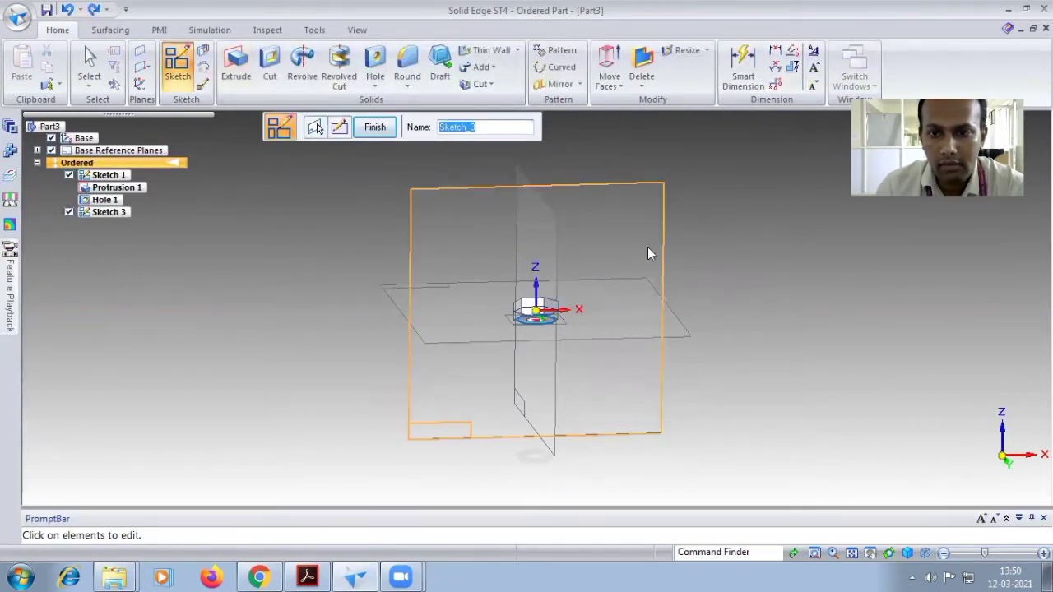
Accept Sketch 3 and start a new sketch on the Front plane
click(377, 128)
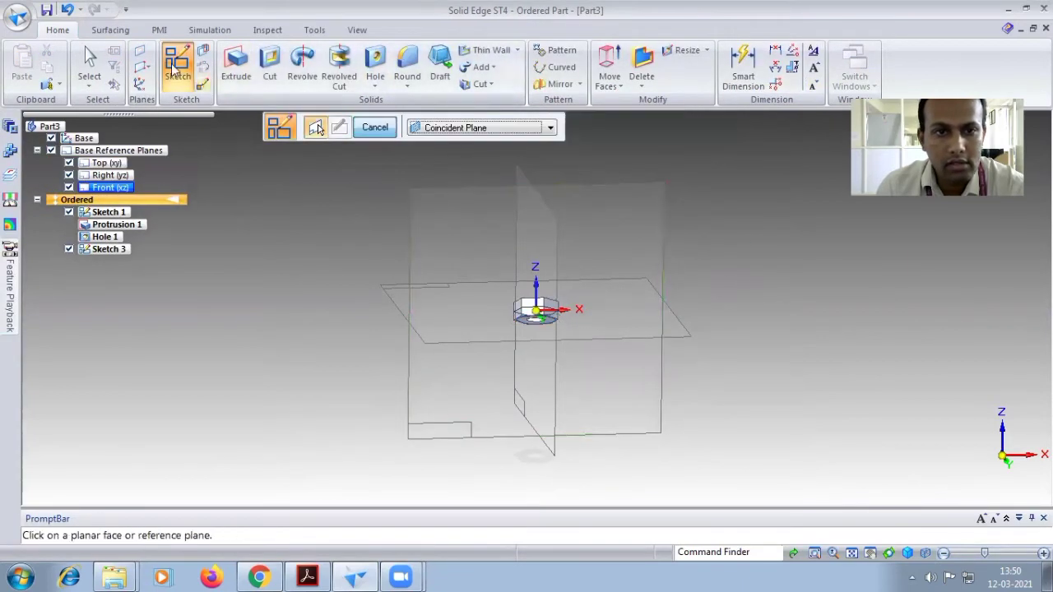
click(633, 219)
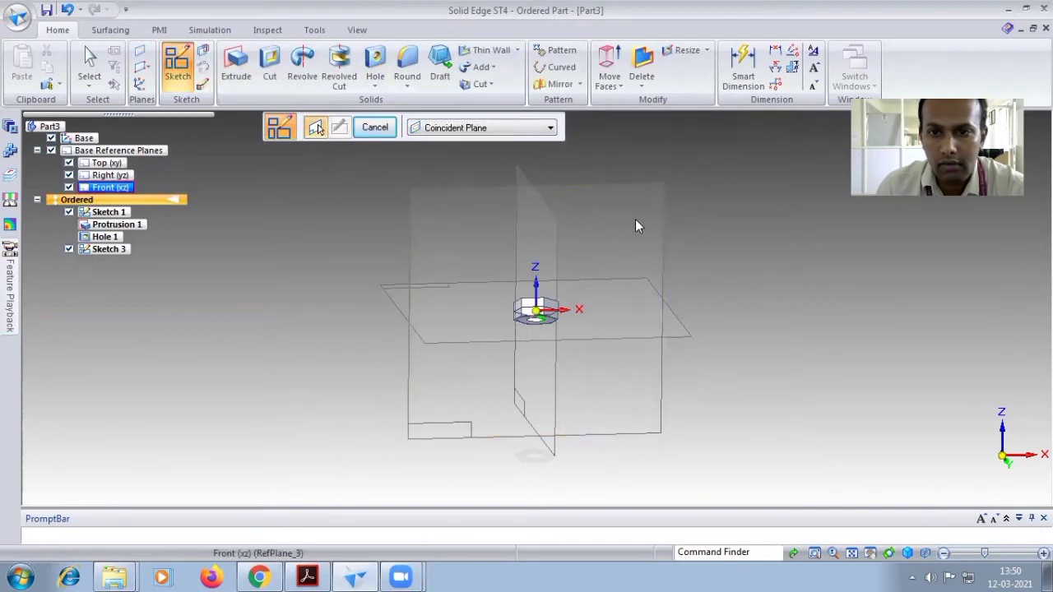
scroll(544, 313, up, 5)
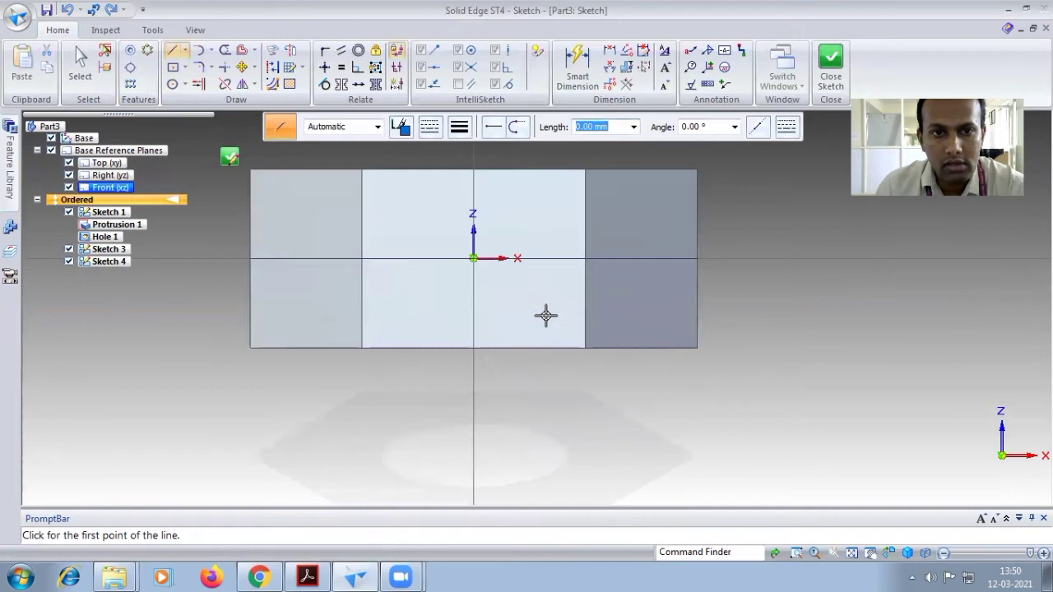
Draw a corner chamfer triangle at the bottom edge and mirror it about the horizontal axis
click(669, 348)
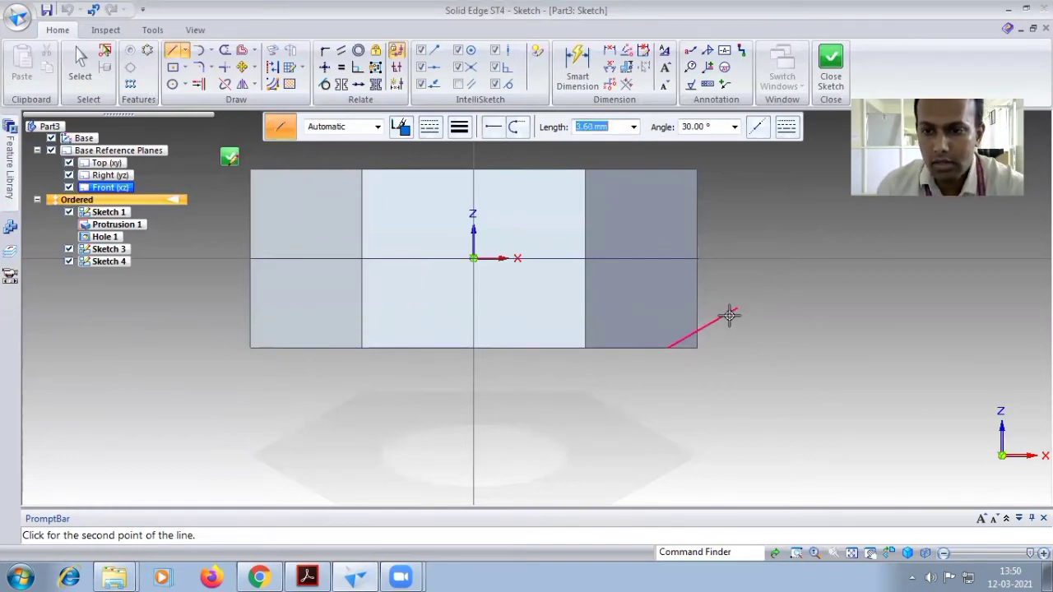
click(717, 322)
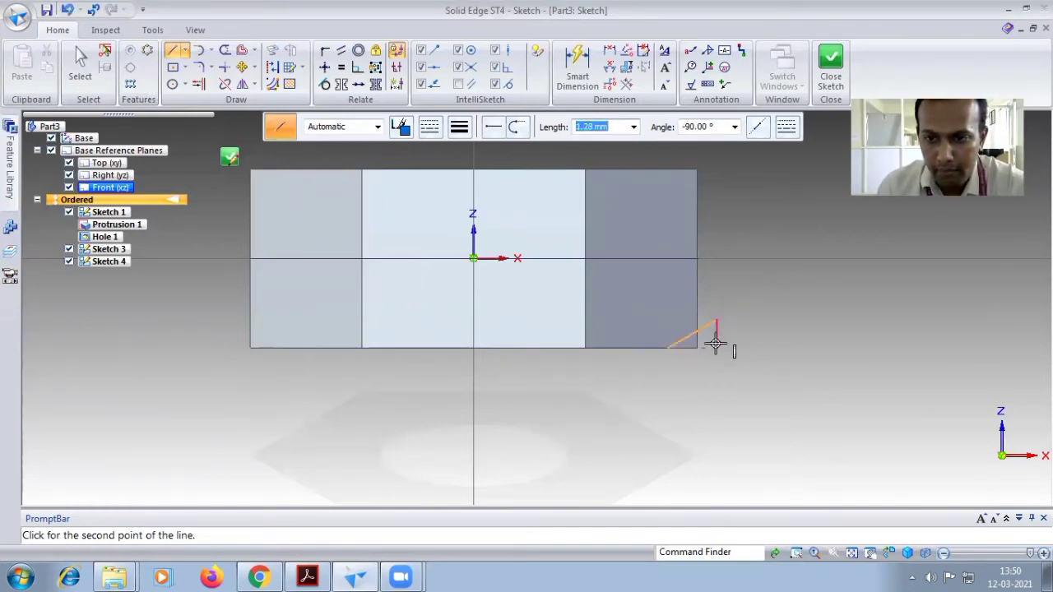
click(715, 348)
click(670, 347)
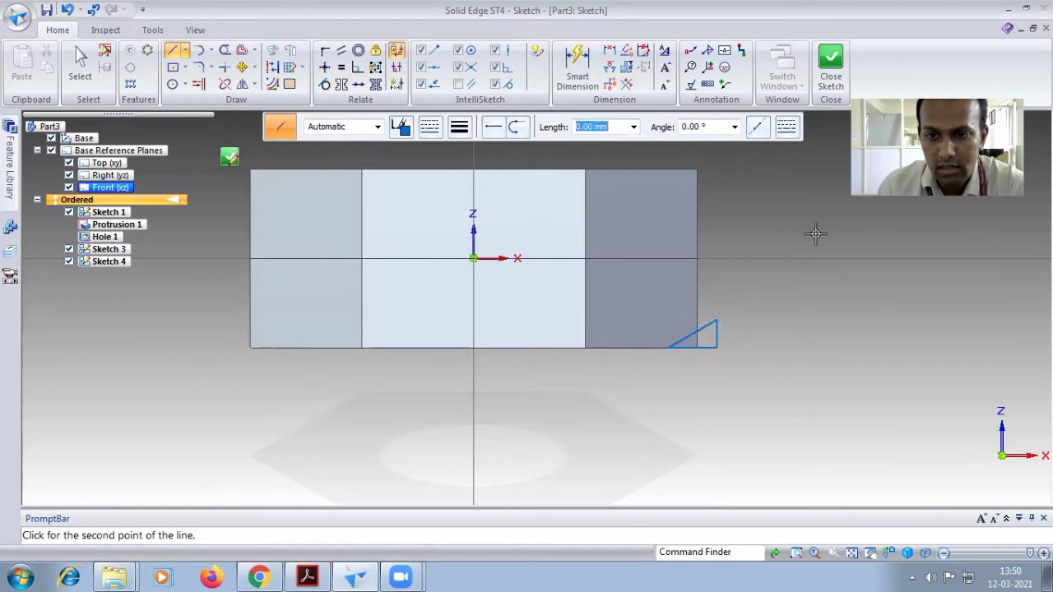
click(242, 85)
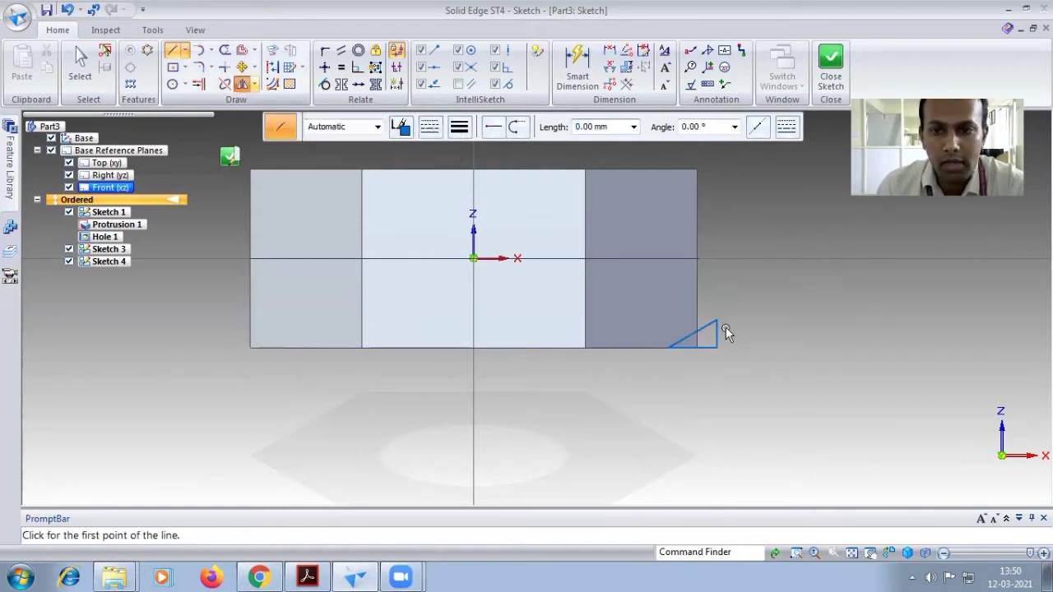
drag(755, 376, 754, 374)
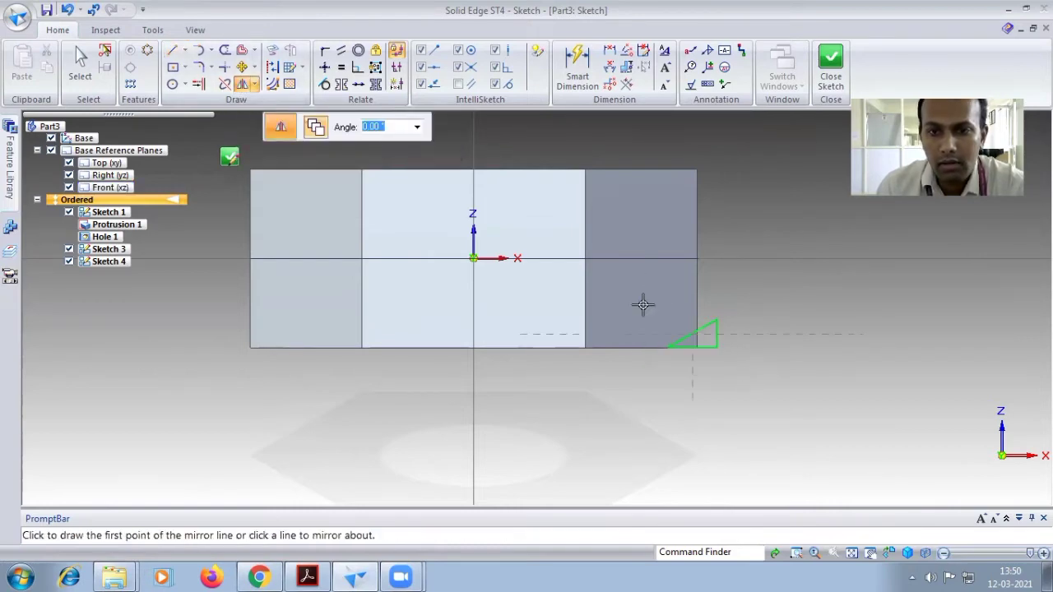
click(671, 259)
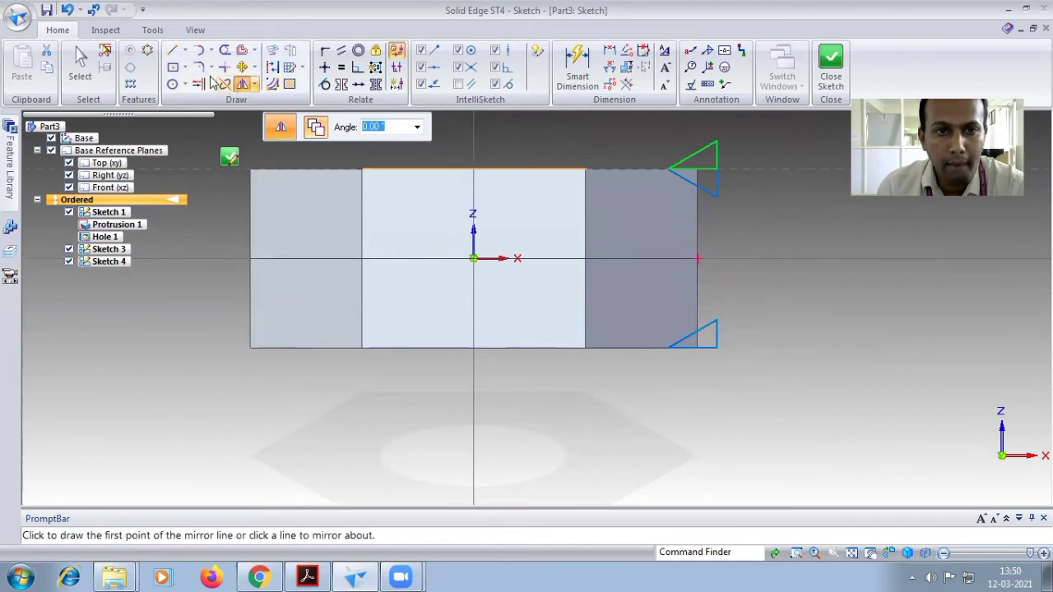
Include the vertical axis in the sketch and close it
click(274, 52)
click(306, 207)
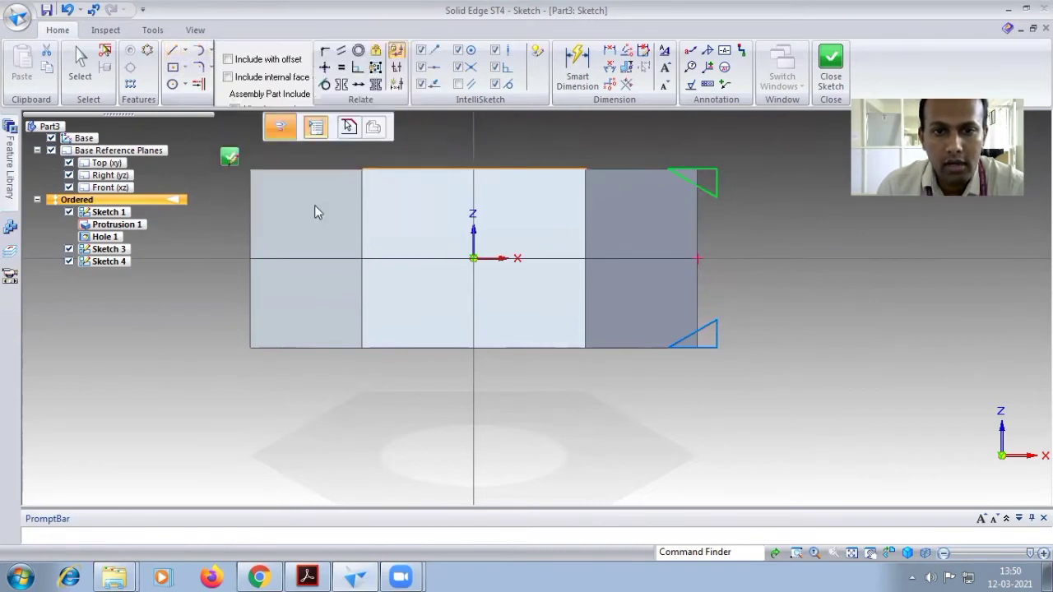
click(477, 385)
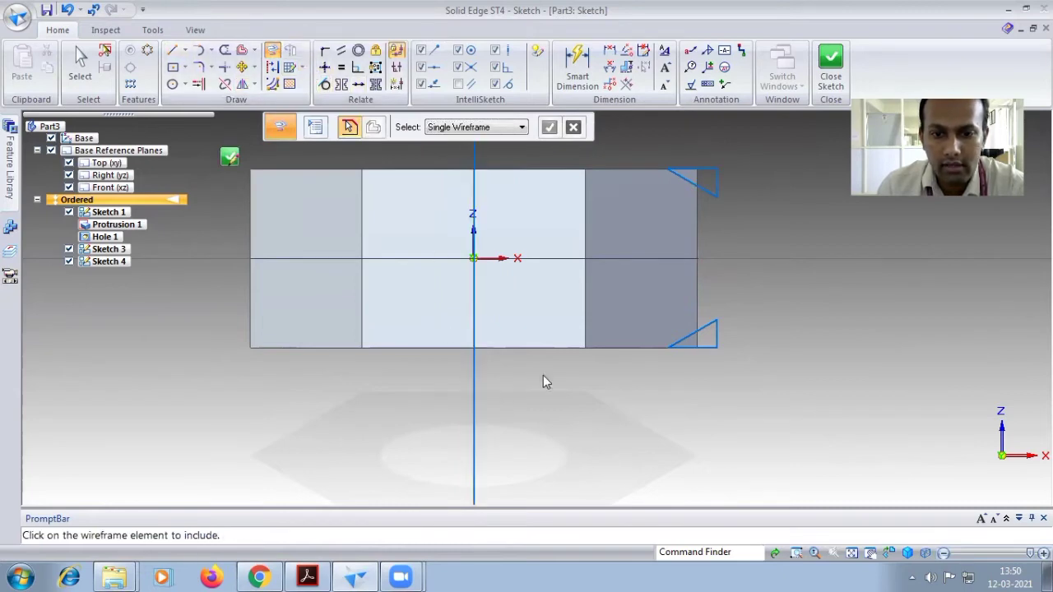
click(831, 67)
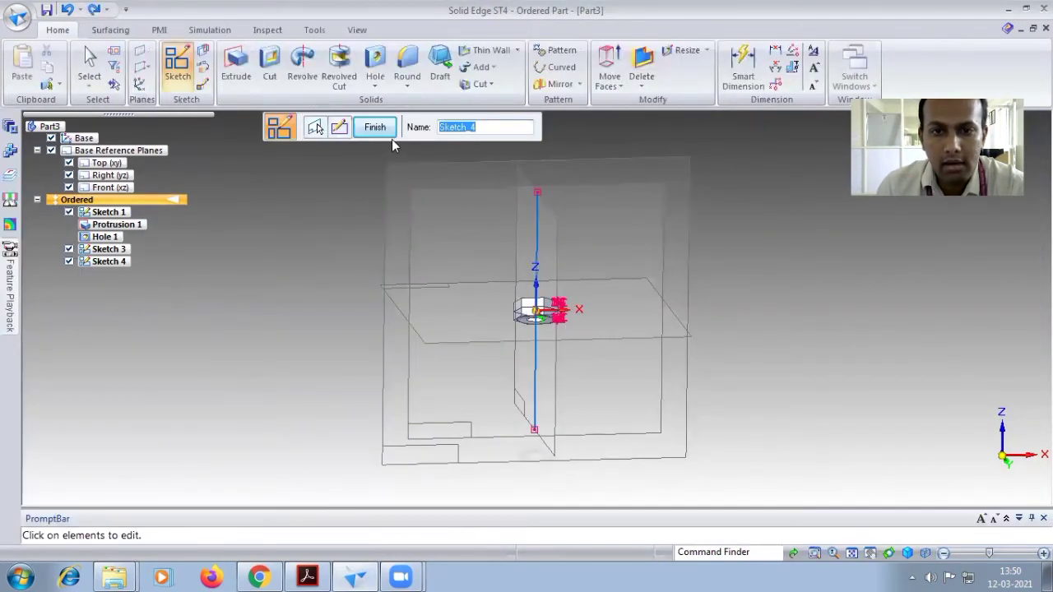
Revolve-cut the Sketch 4 triangles 360° about the vertical axis to chamfer the nut
click(340, 69)
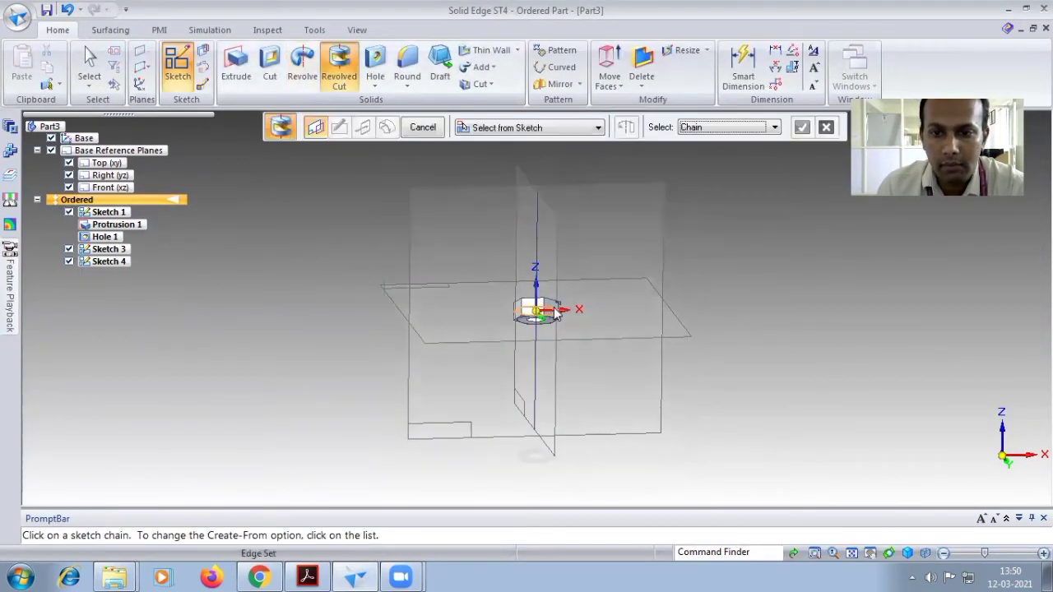
scroll(554, 311, up, 5)
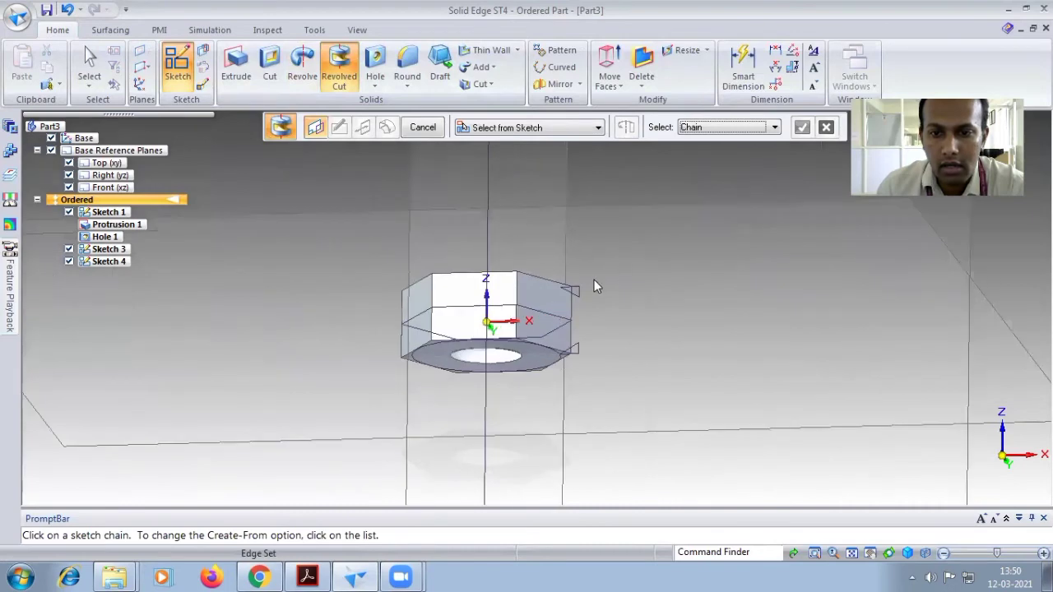
click(579, 293)
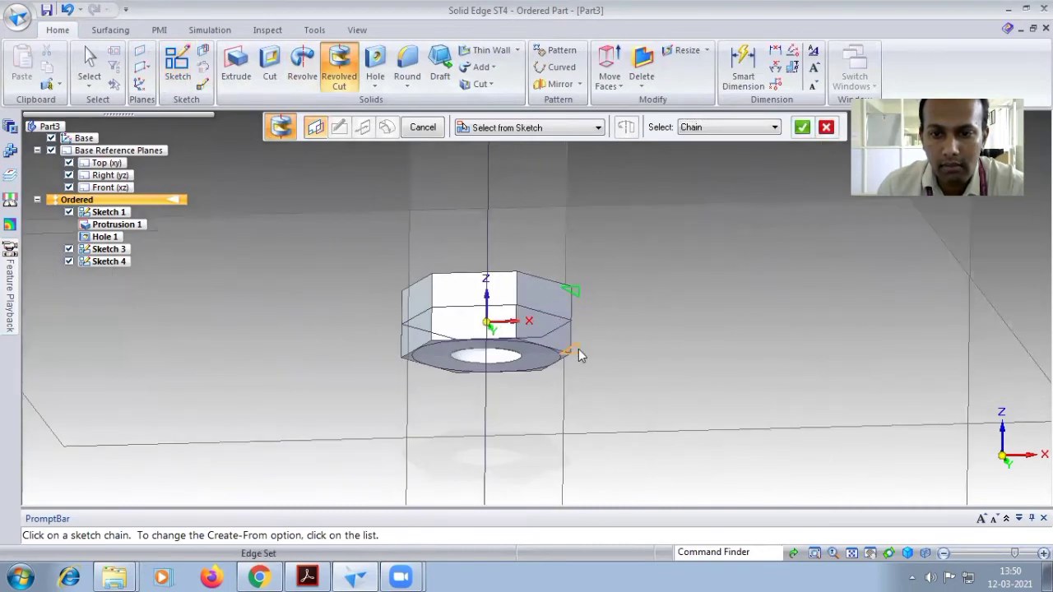
click(803, 126)
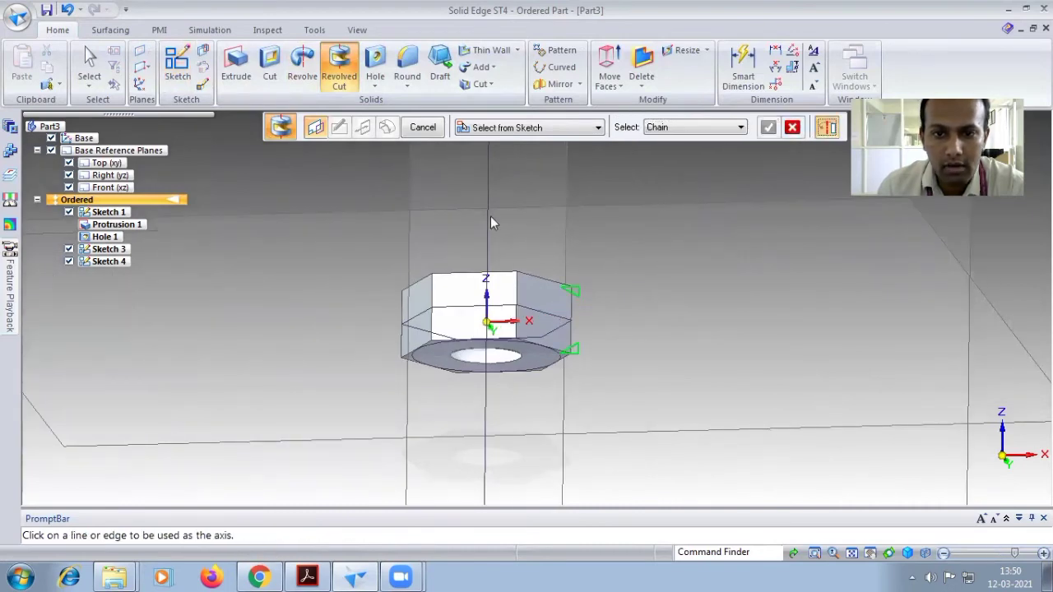
click(487, 220)
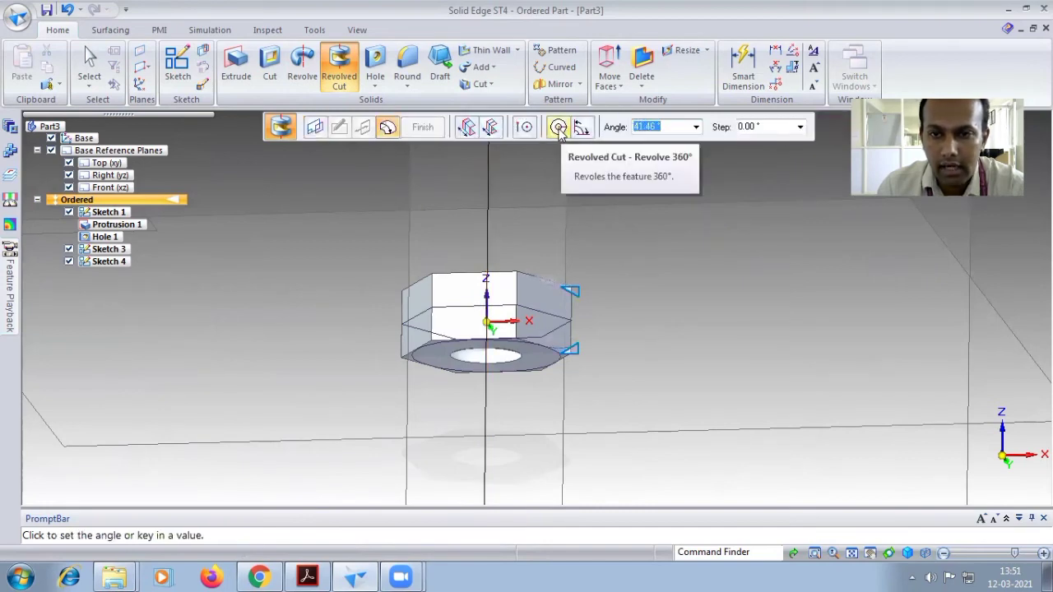
click(558, 128)
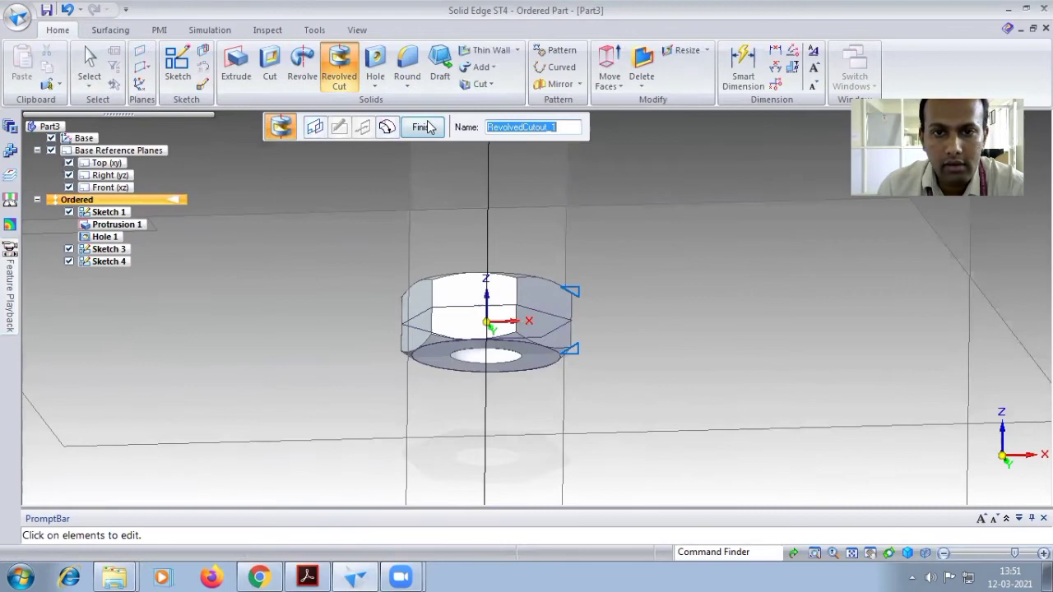
click(424, 126)
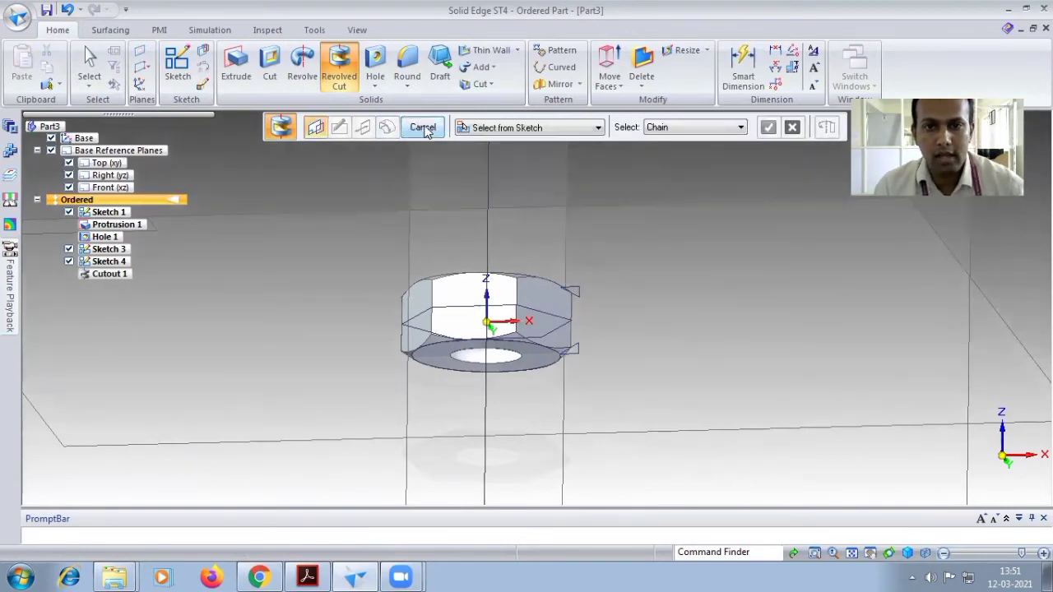
End the revolve command and view the chamfered nut from the front
click(422, 128)
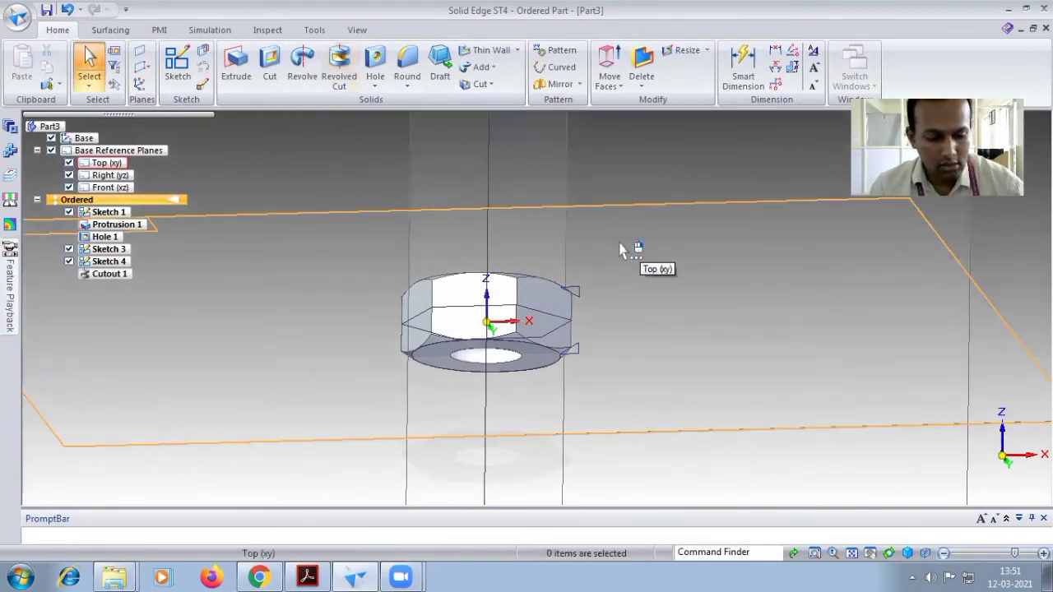
key(ctrl+f)
scroll(552, 313, up, 3)
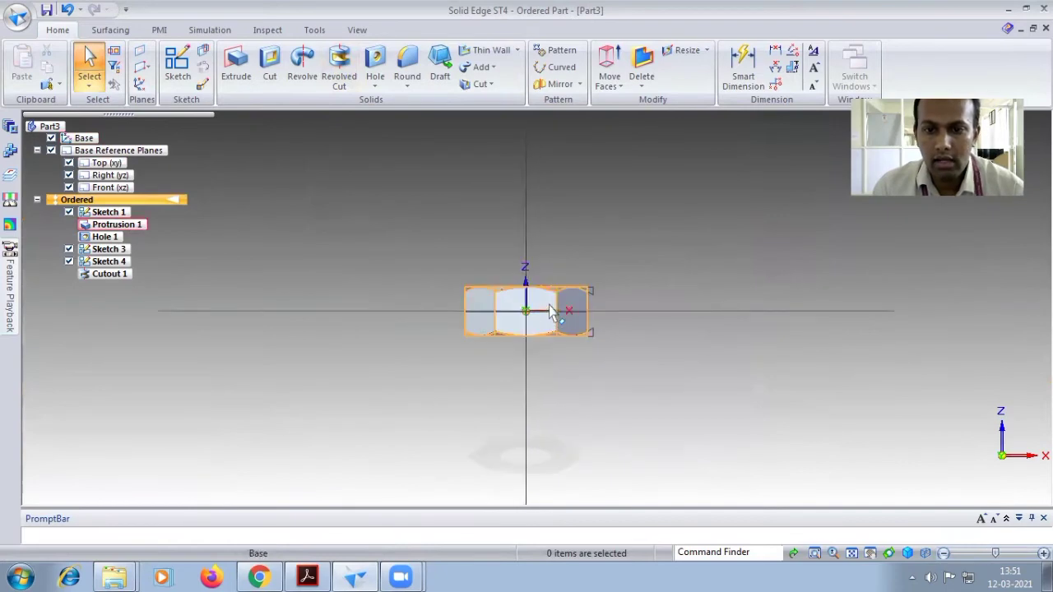
scroll(551, 313, up, 2)
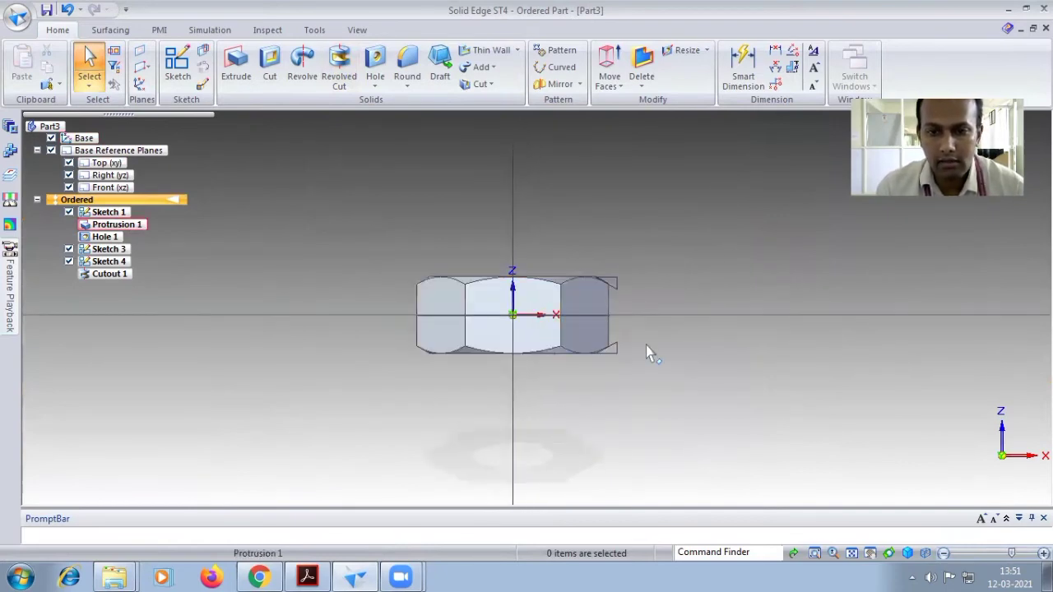
Inspect the nut from the top and isometric views, then bring up Part3's options
key(ctrl+t)
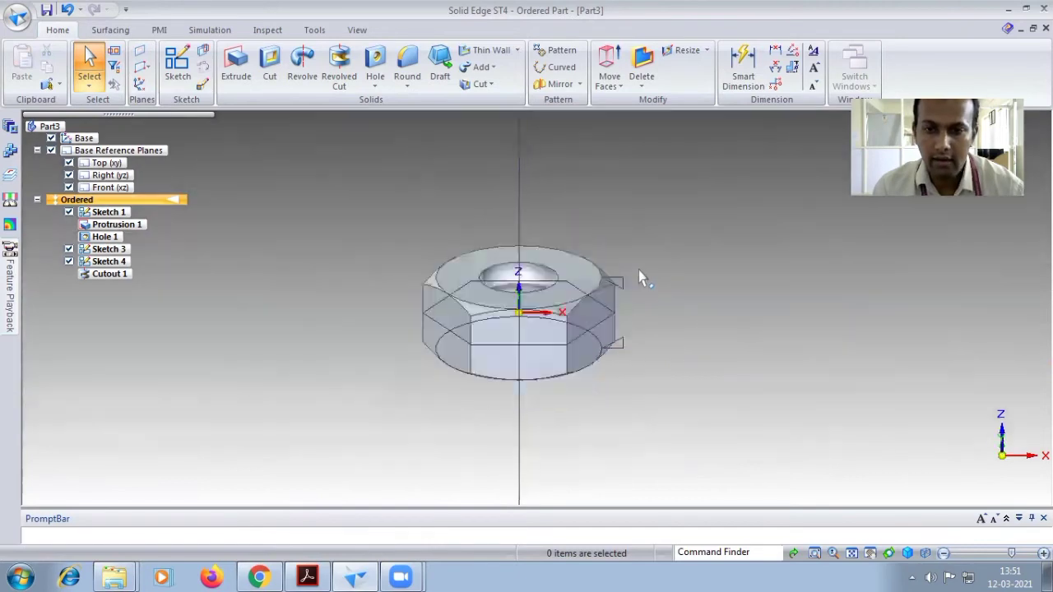
scroll(550, 311, up, 2)
scroll(550, 311, up, 3)
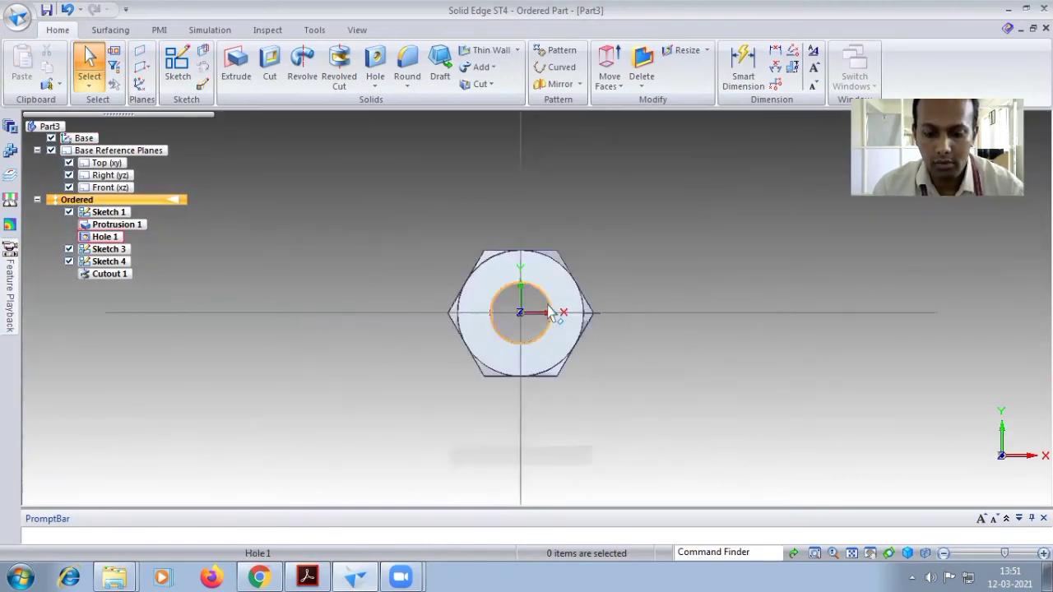
scroll(550, 311, down, 3)
key(ctrl+i)
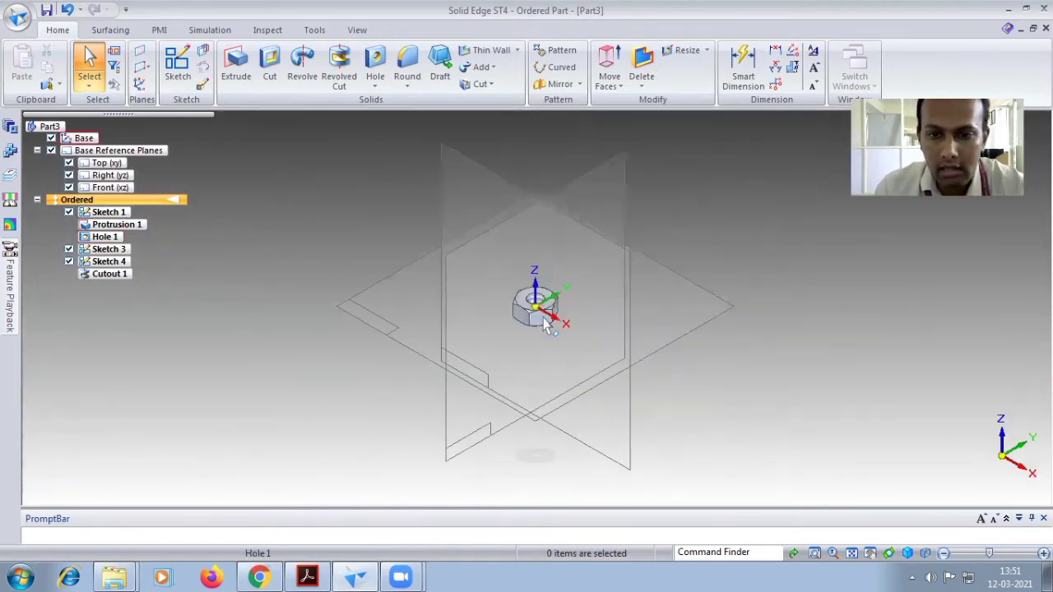
scroll(543, 325, up, 1)
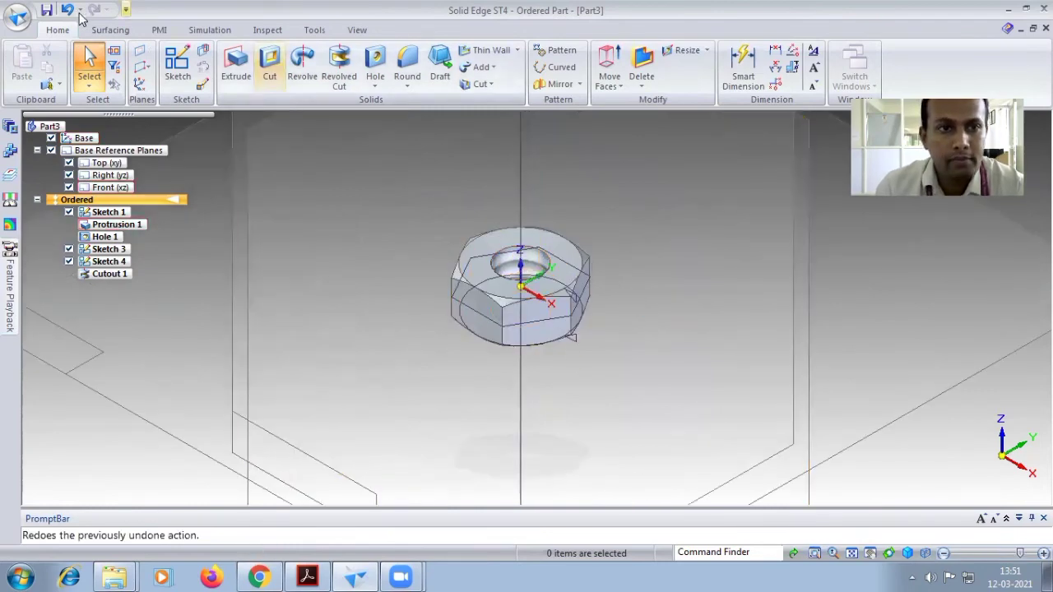
right_click(56, 128)
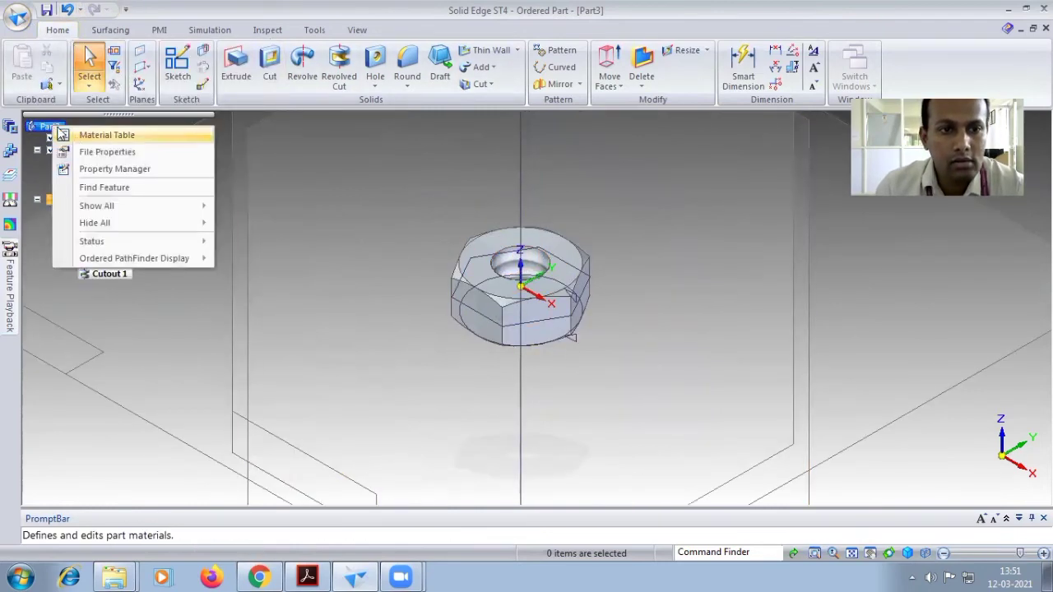
Apply Fe 410 W to the nut in the Material Table, as listed in the drawing
click(97, 135)
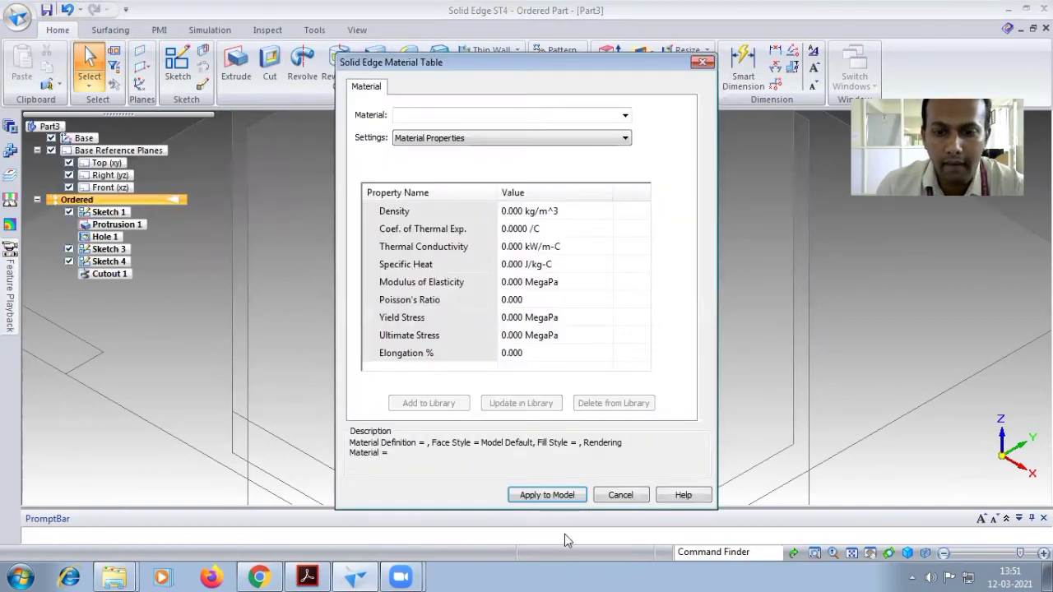
click(307, 576)
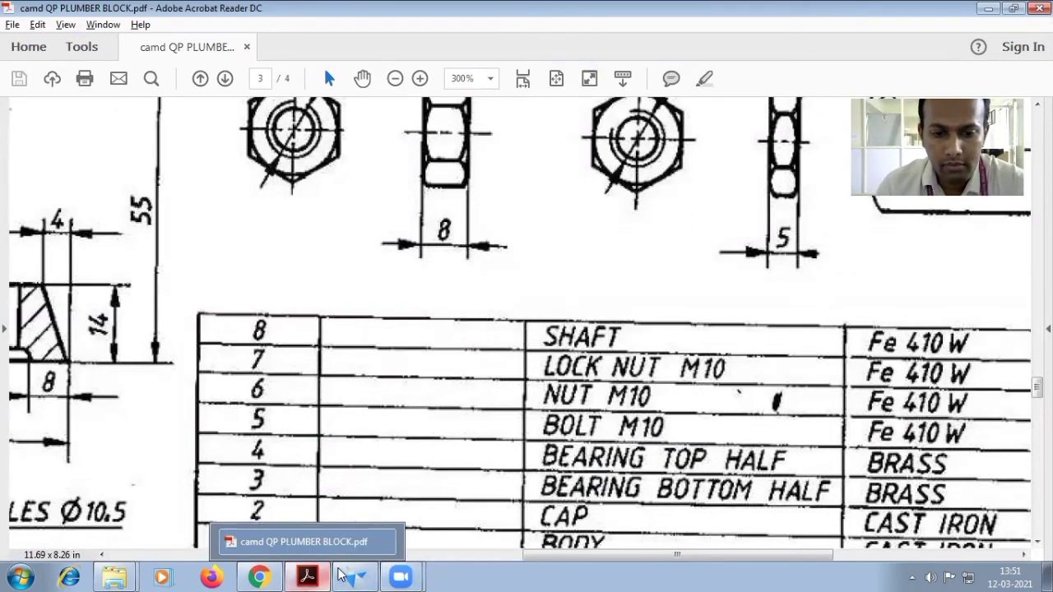
click(344, 576)
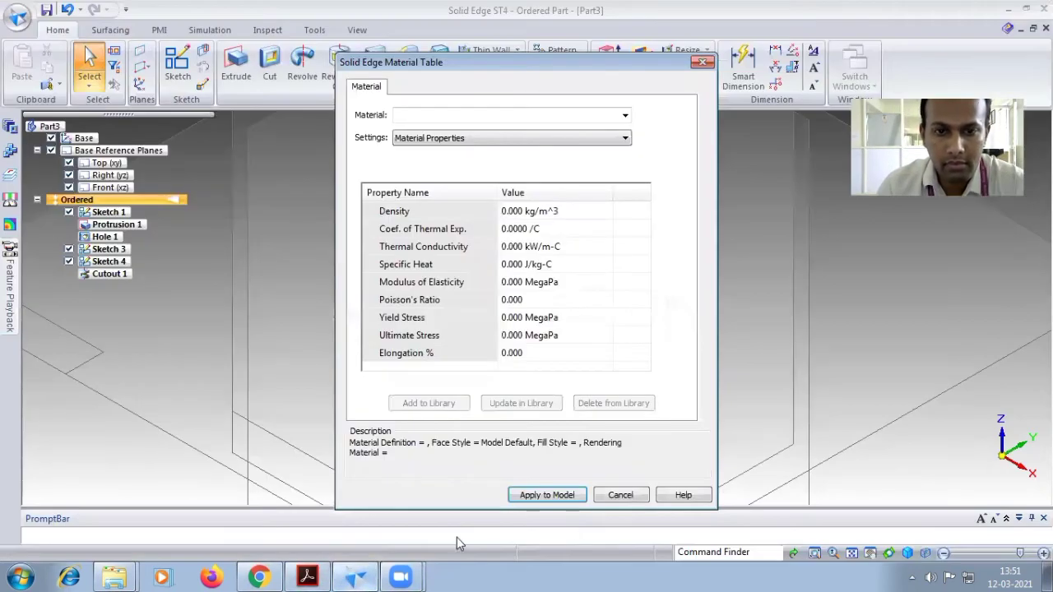
click(508, 120)
text(Fe)
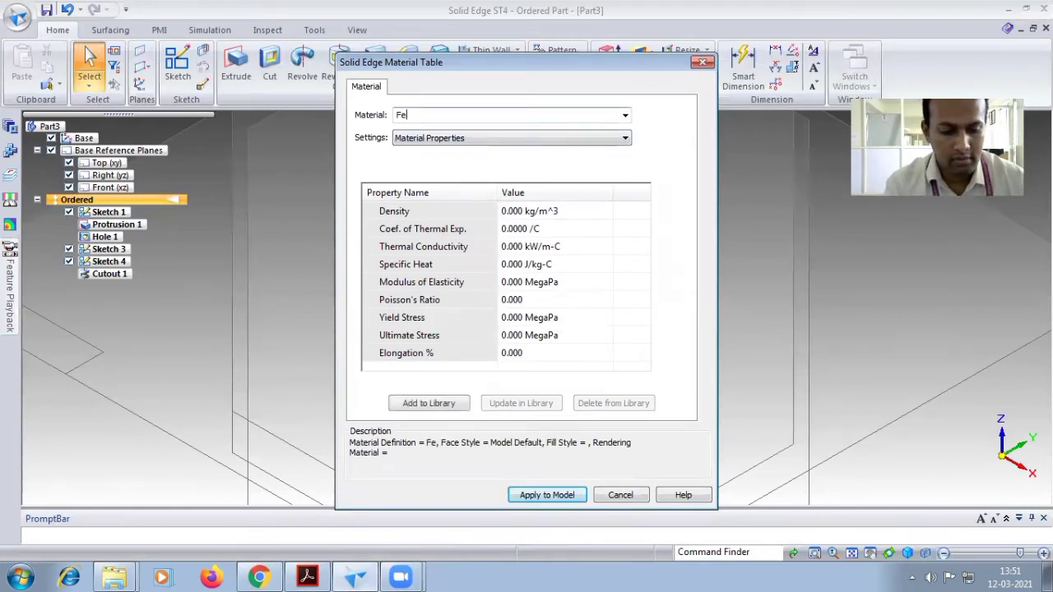
text( 410 w)
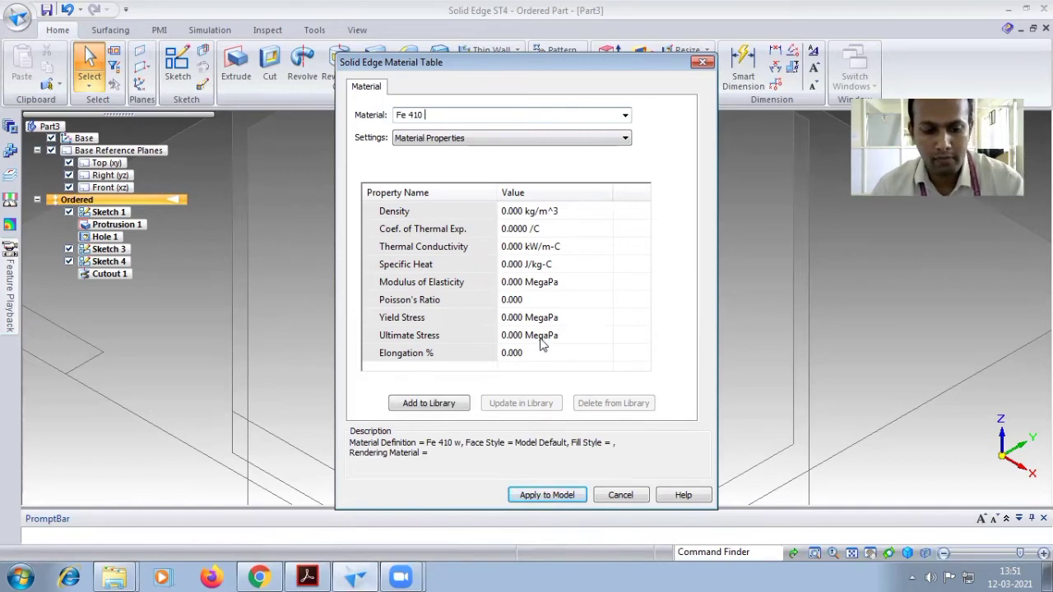
click(546, 494)
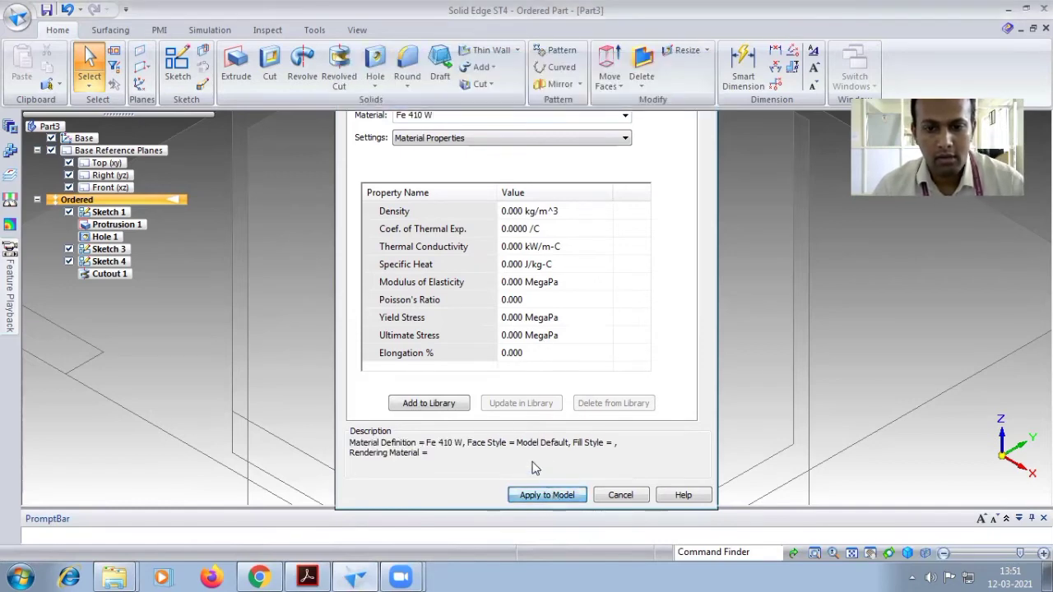
Change the Title on the part's Summary properties to NUT M10 and confirm
right_click(58, 128)
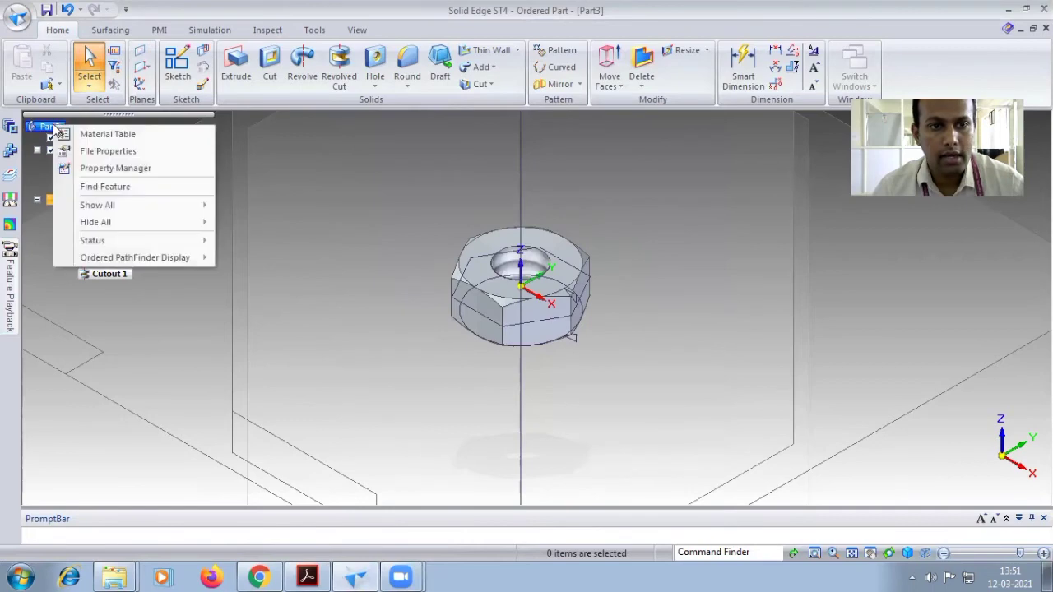
click(100, 152)
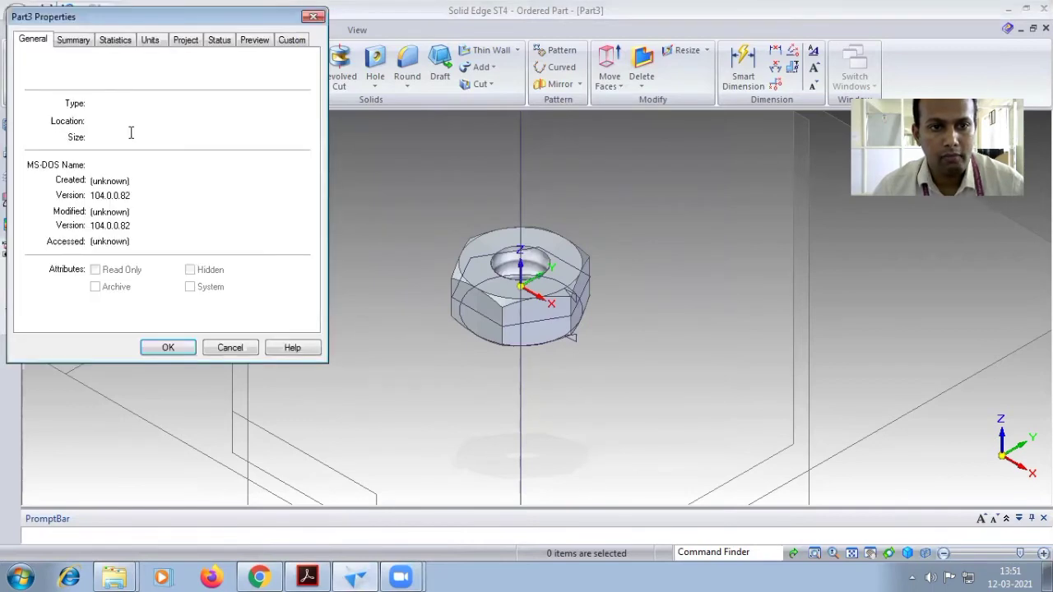
click(76, 39)
click(96, 66)
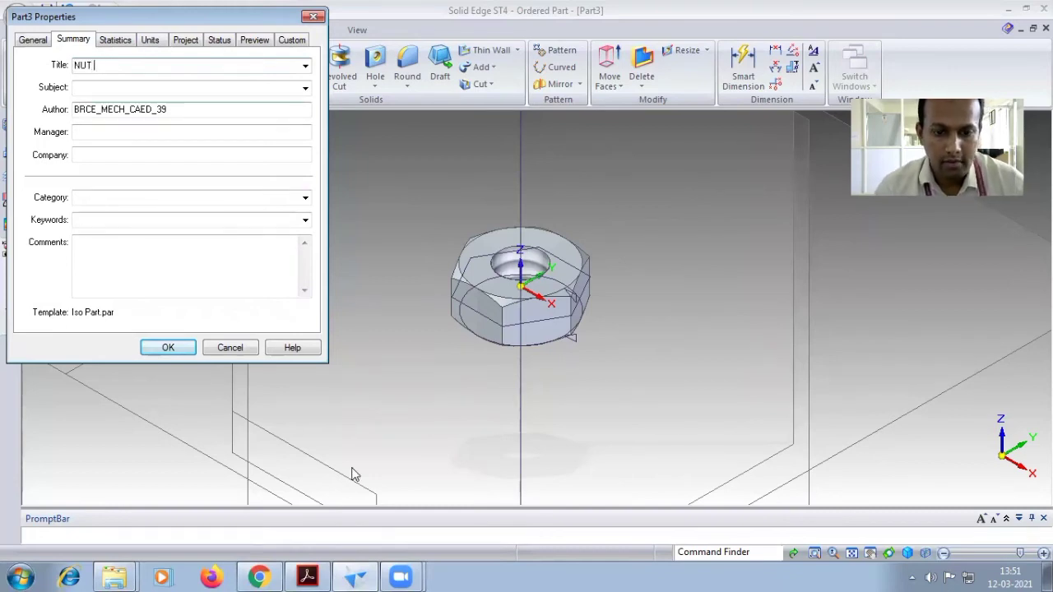
click(308, 576)
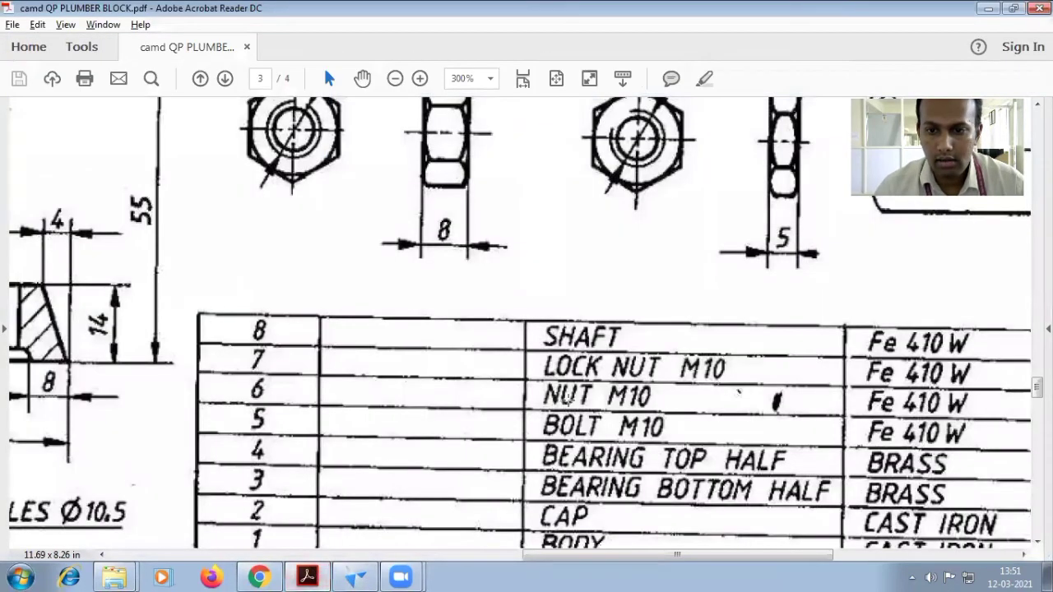
click(354, 575)
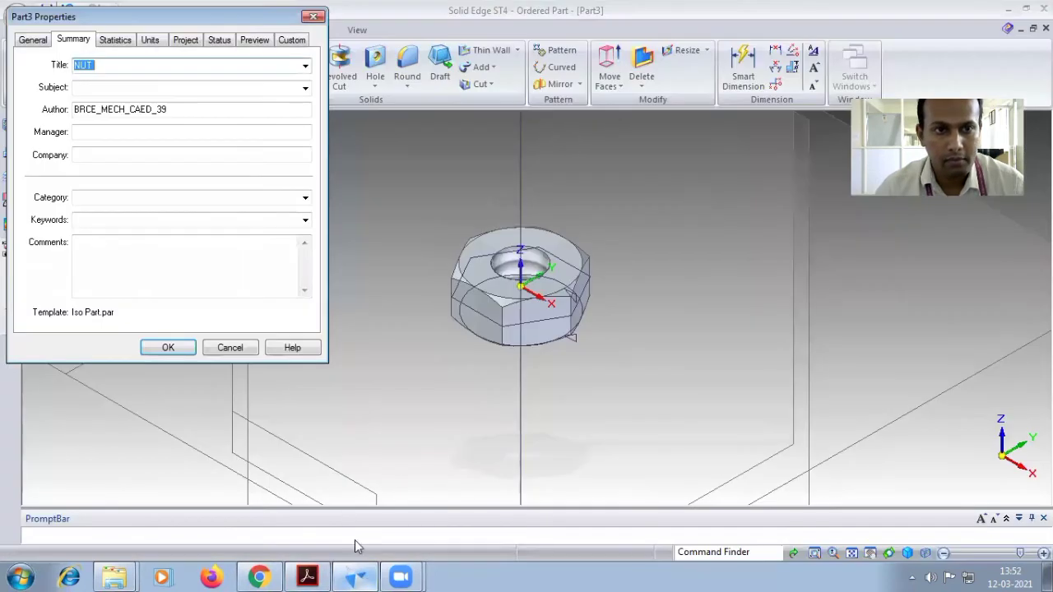
key(End)
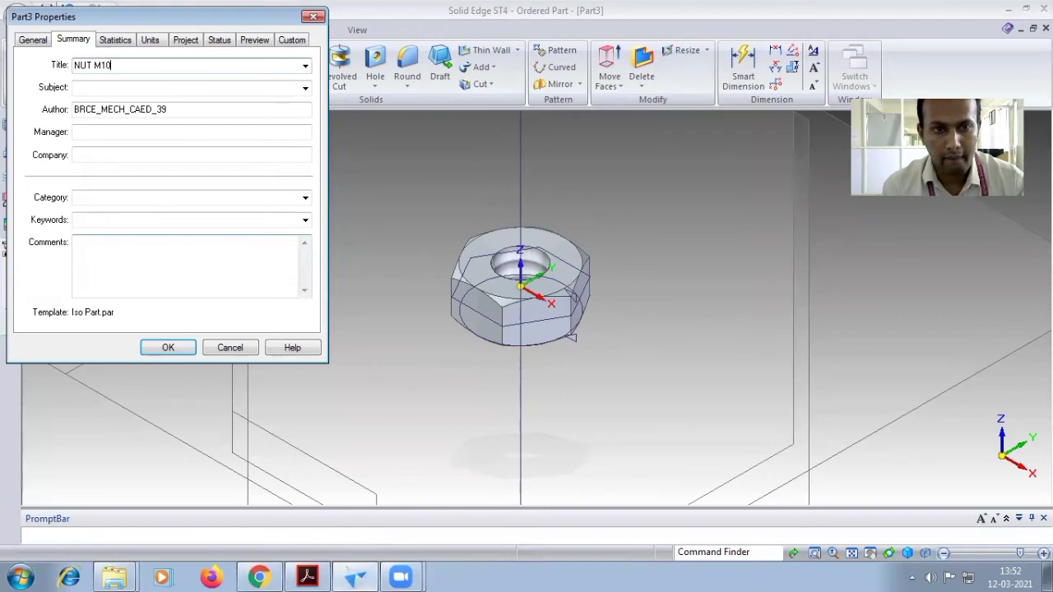
click(181, 352)
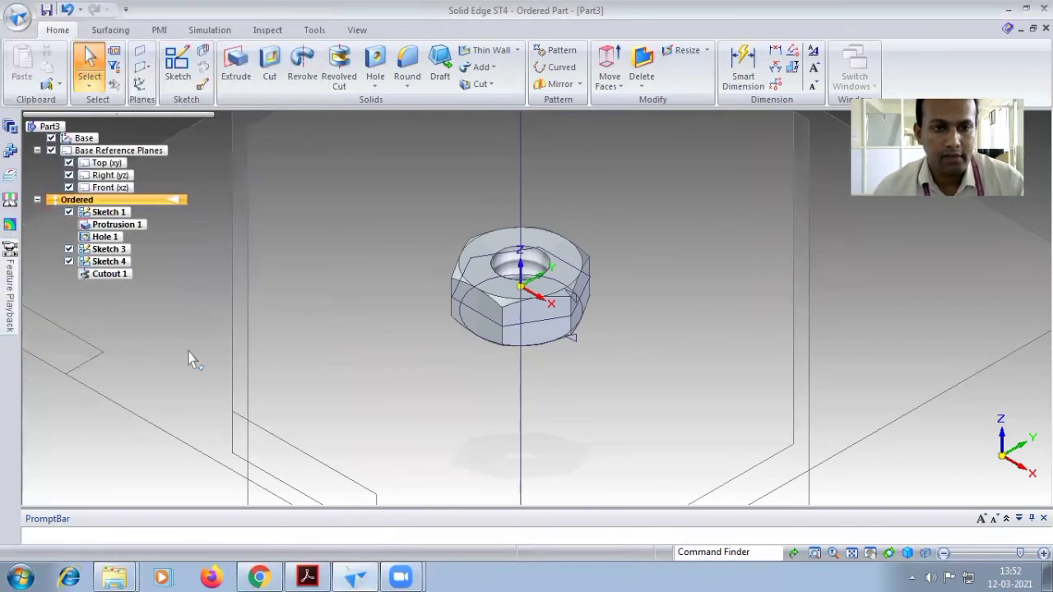
Save Part3 as NUT M10.par in the PLUMBER BLOCK folder
click(15, 15)
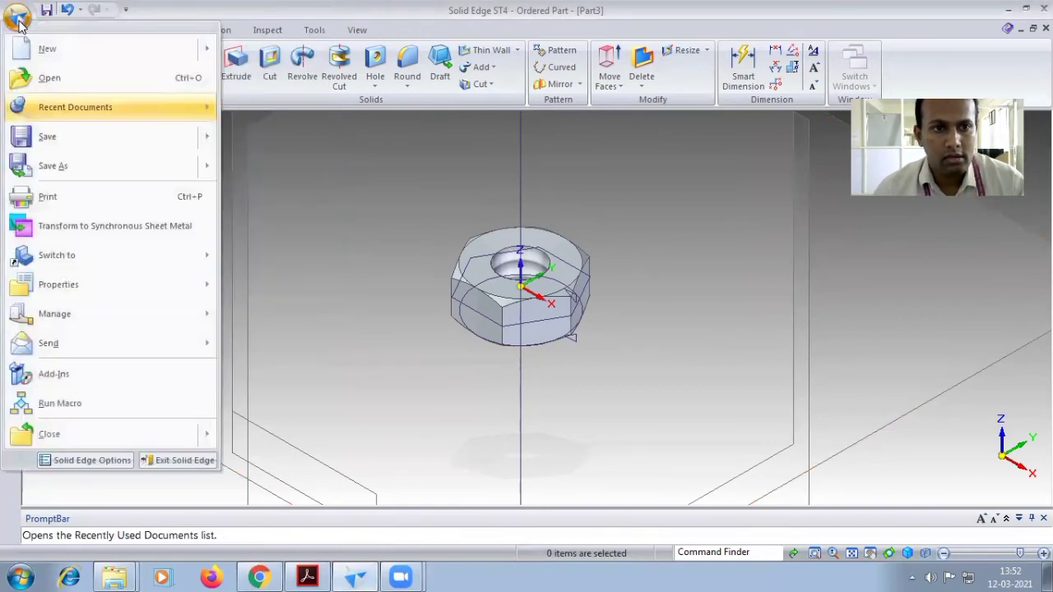
click(49, 164)
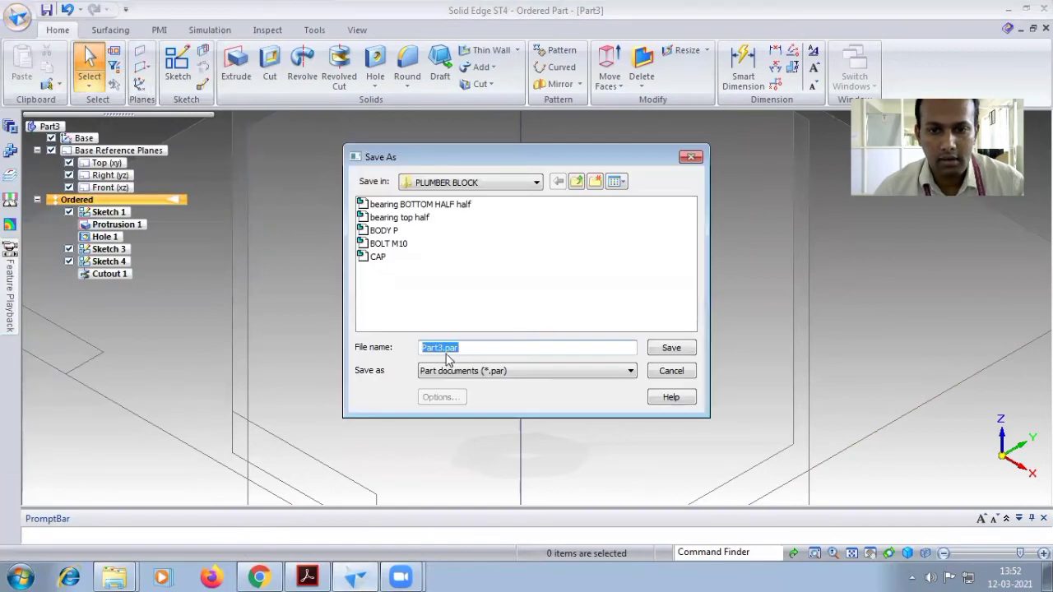
click(444, 348)
key(BackSpace)
key(BackSpace)
key(BackSpace)
key(BackSpace)
key(BackSpace)
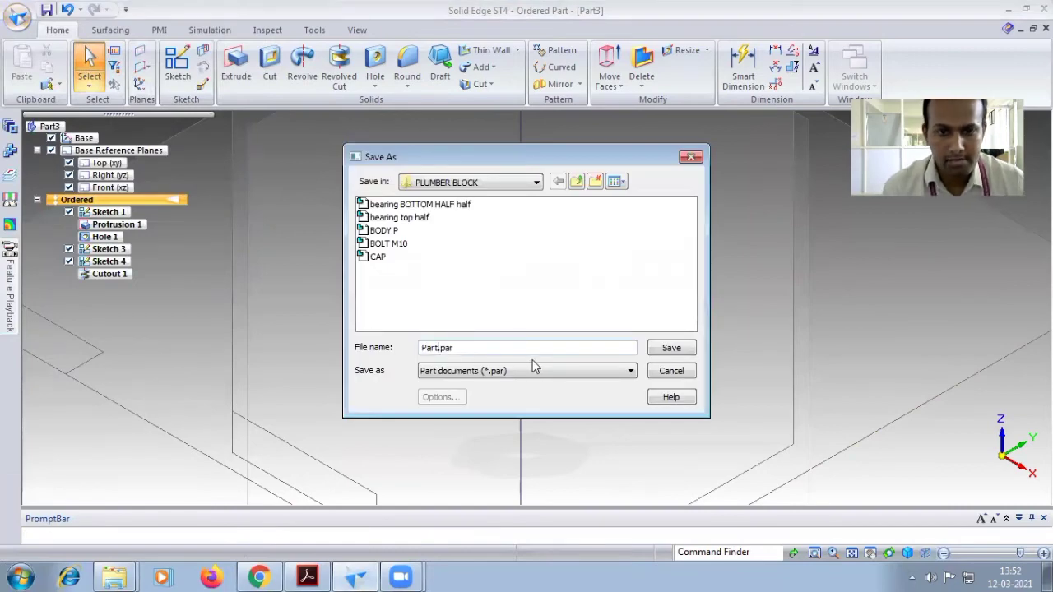
text(NUT)
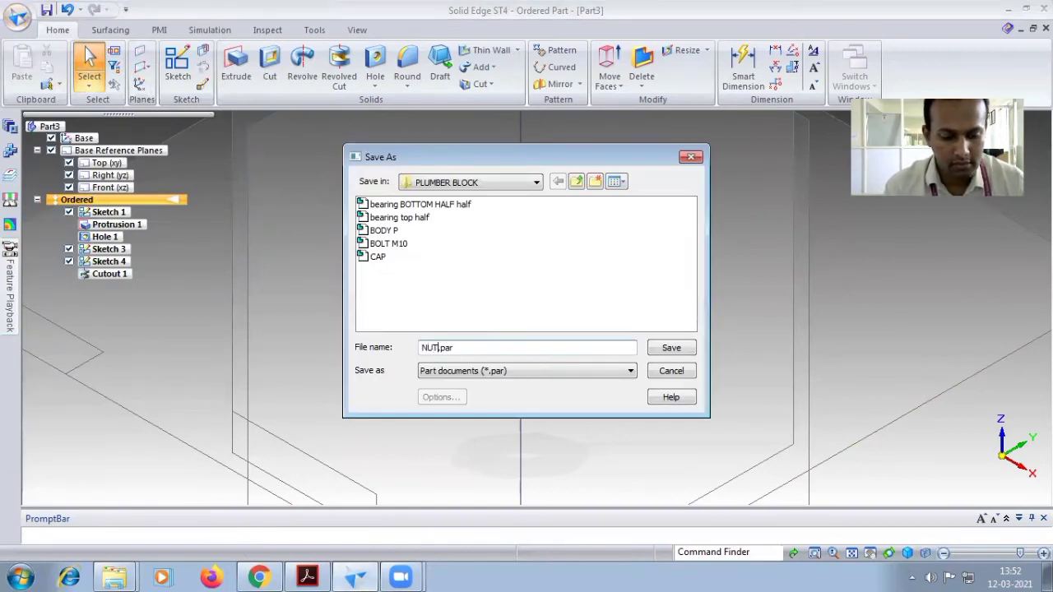
text( M10)
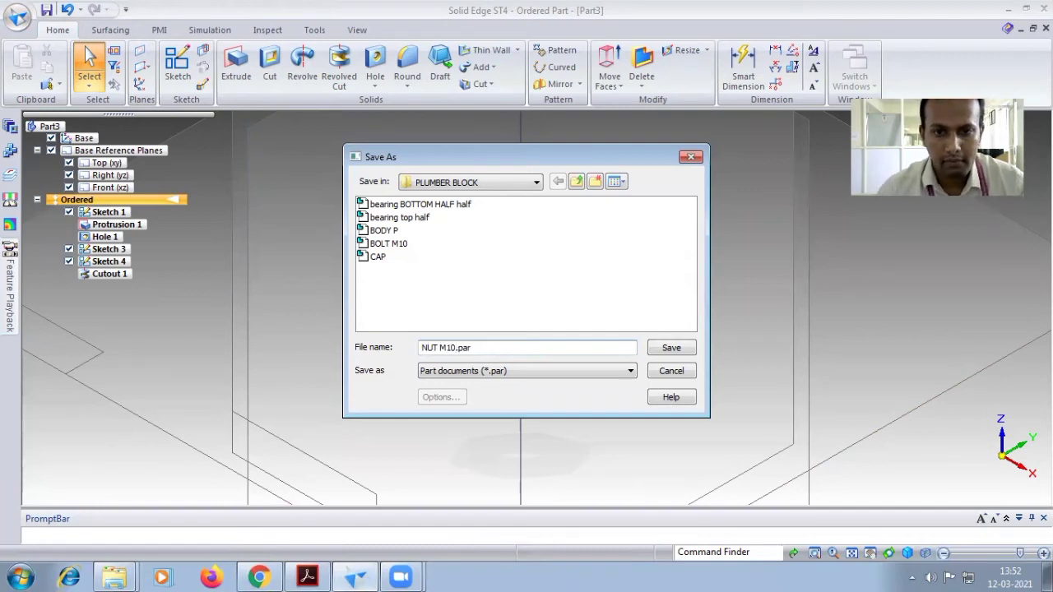
click(670, 349)
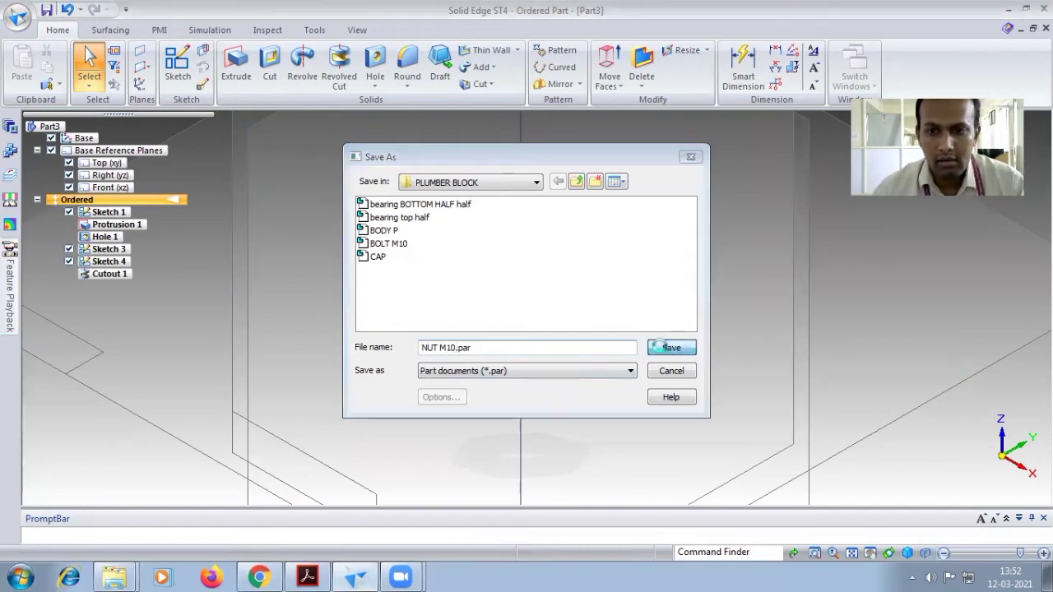
click(16, 16)
Save a copy of the nut as LOCK NUT M10.par, checking the lock nut in the PDF
click(53, 167)
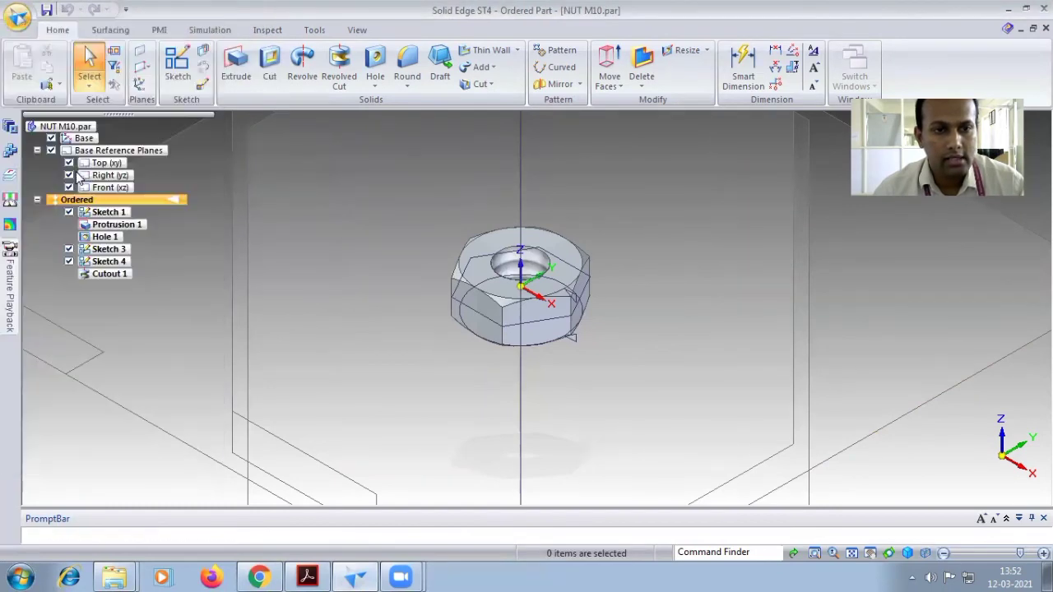
click(438, 350)
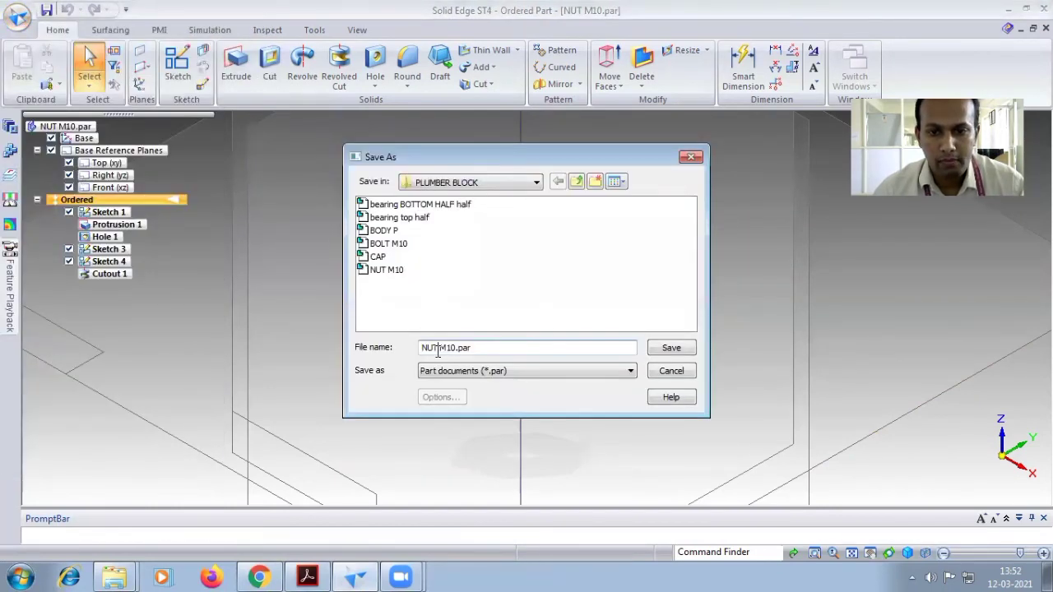
click(307, 577)
ctrl+scroll(582, 294, up, 1)
scroll(580, 292, up, 1)
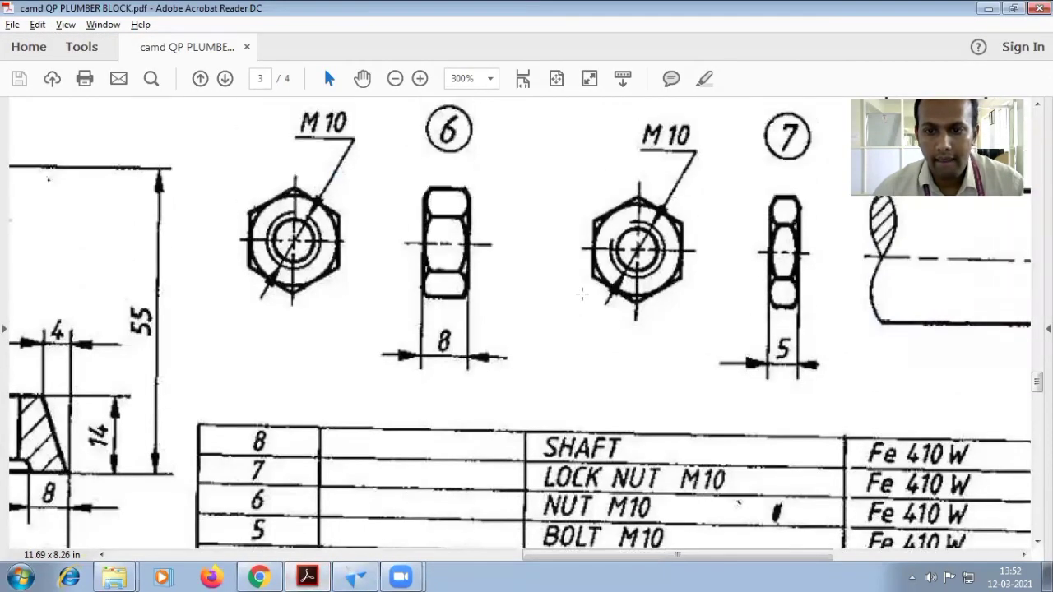
scroll(609, 337, down, 1)
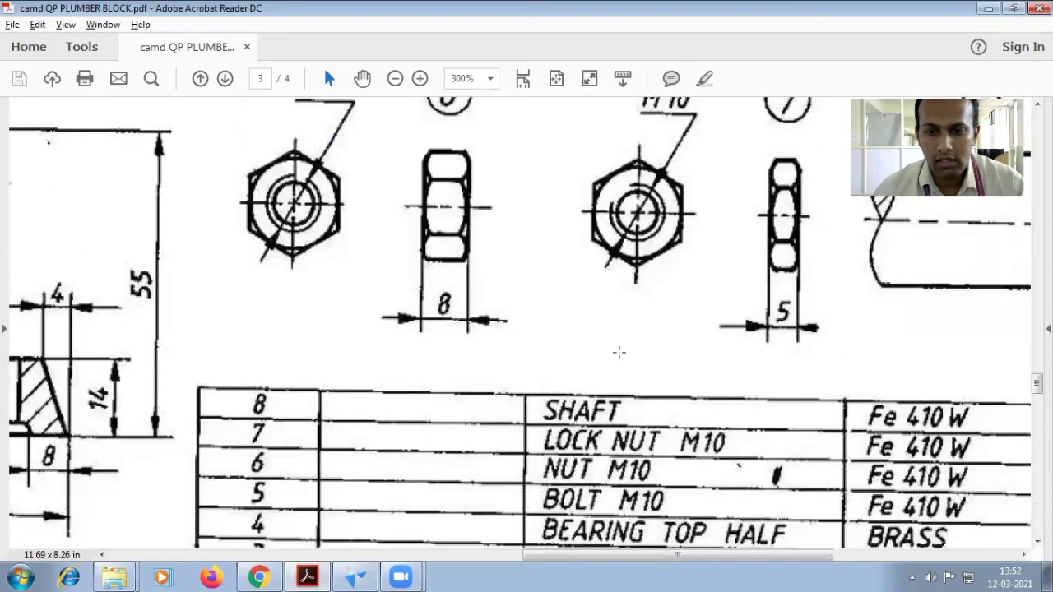
click(356, 577)
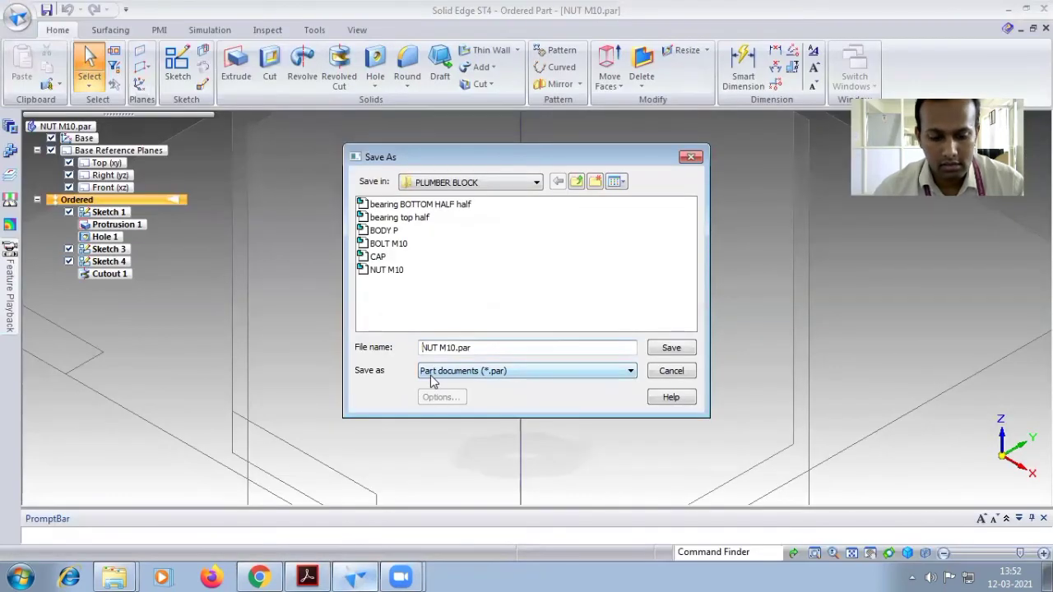
text(LOCK)
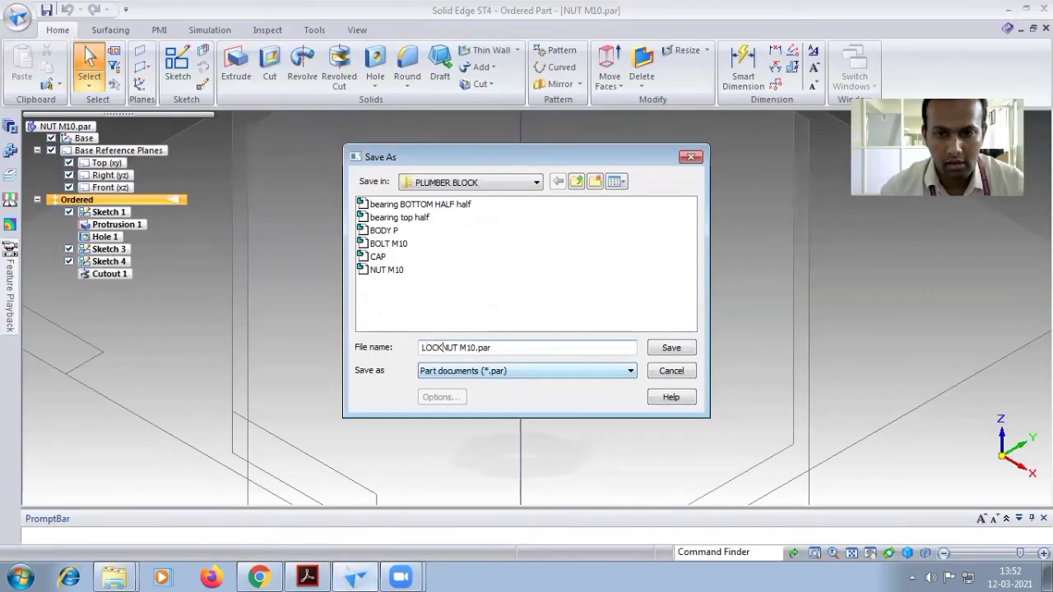
click(664, 351)
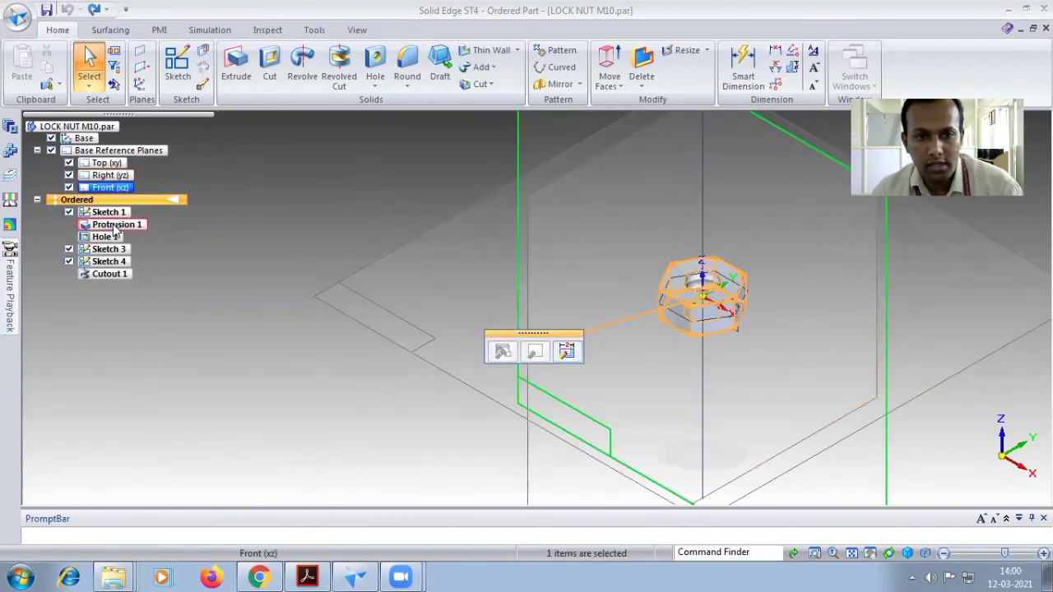
Dynamically edit Protrusion 1, changing its 8 mm thickness dimension to 5
right_click(116, 230)
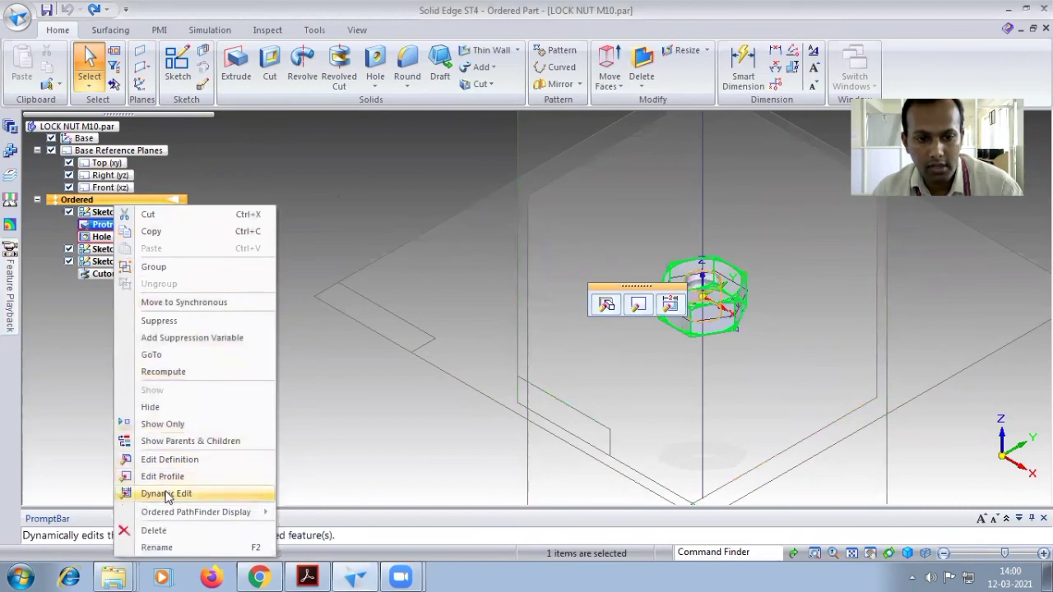
click(167, 494)
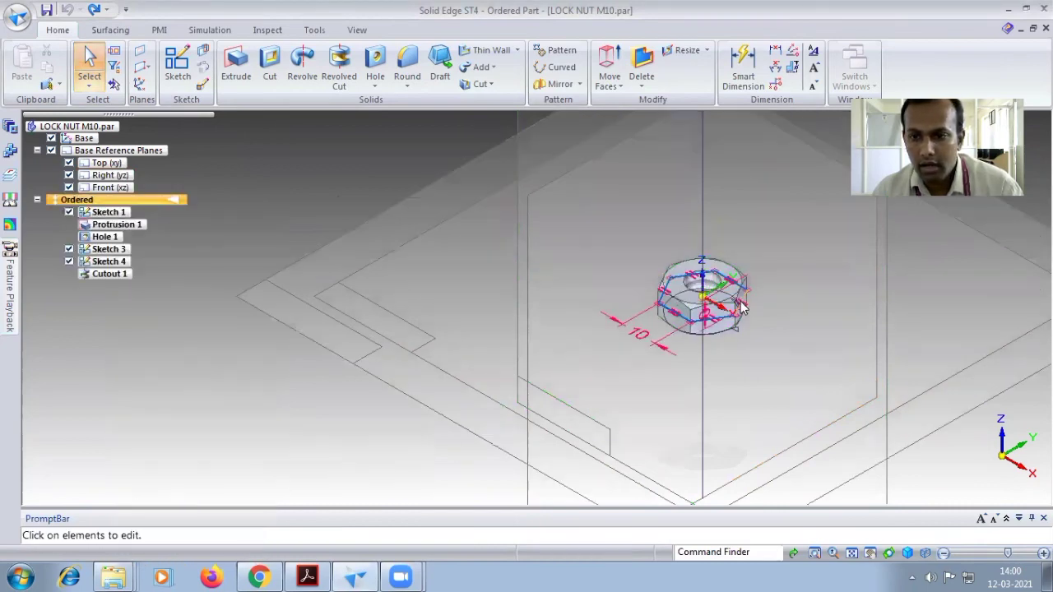
scroll(757, 298, up, 4)
scroll(706, 317, up, 2)
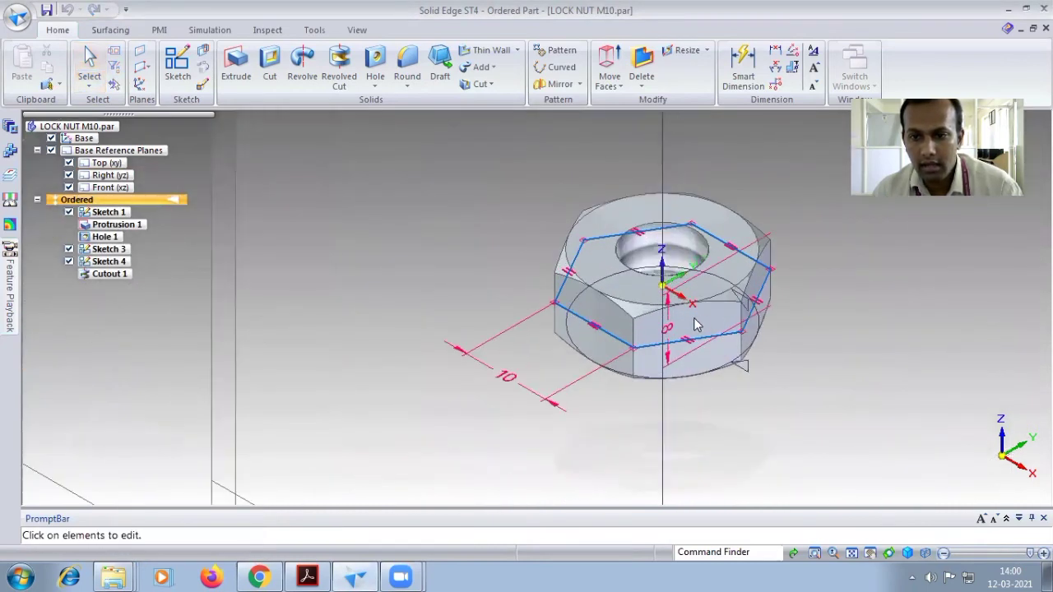
scroll(693, 317, up, 1)
click(665, 329)
click(662, 330)
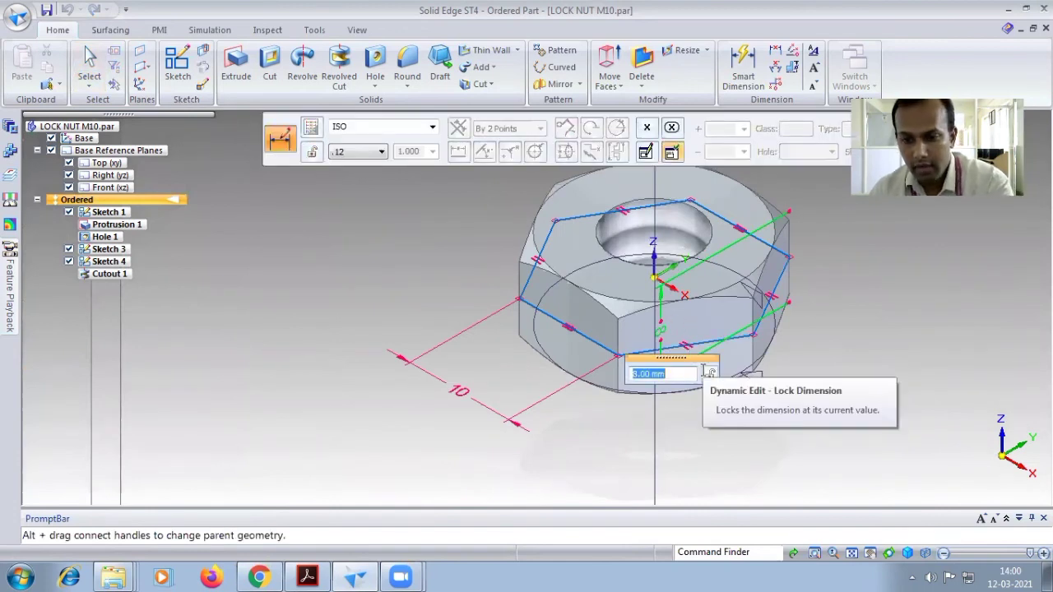
text(5)
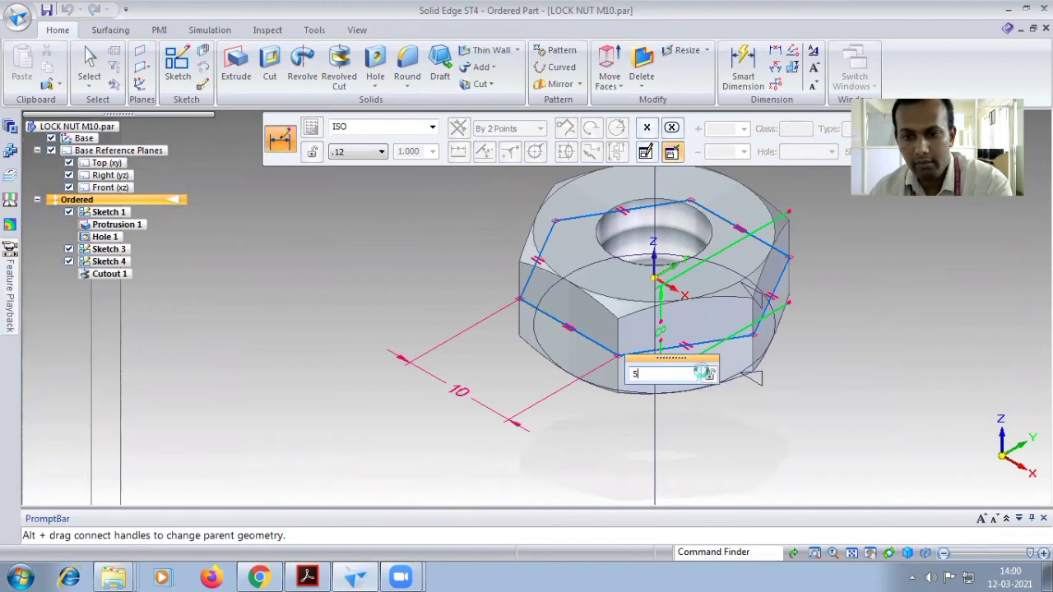
key(Return)
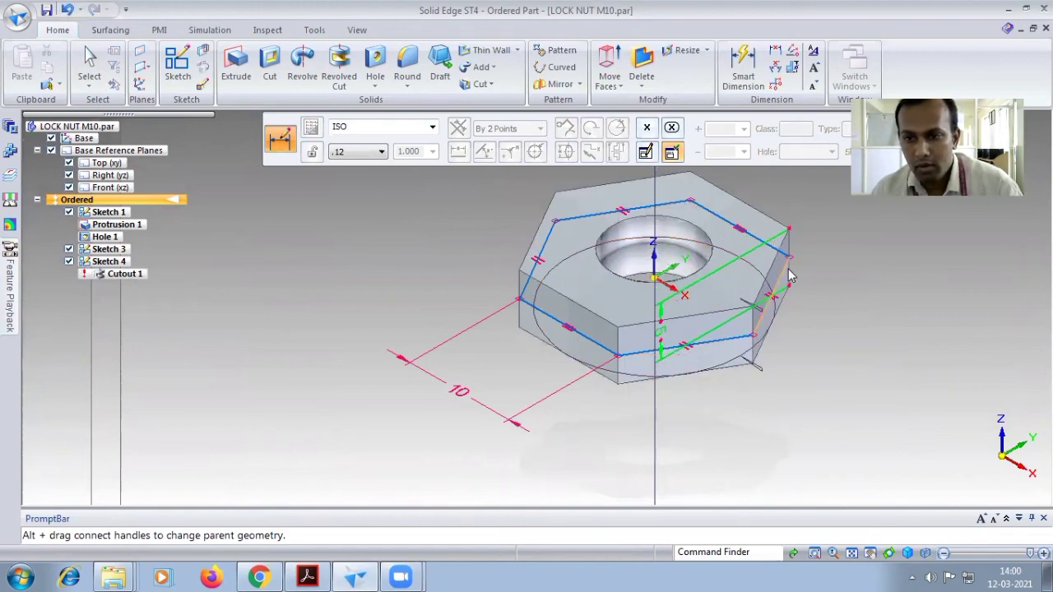
Save the 5 mm lock nut over LOCK NUT M10.par with the Quick Access Save
click(18, 16)
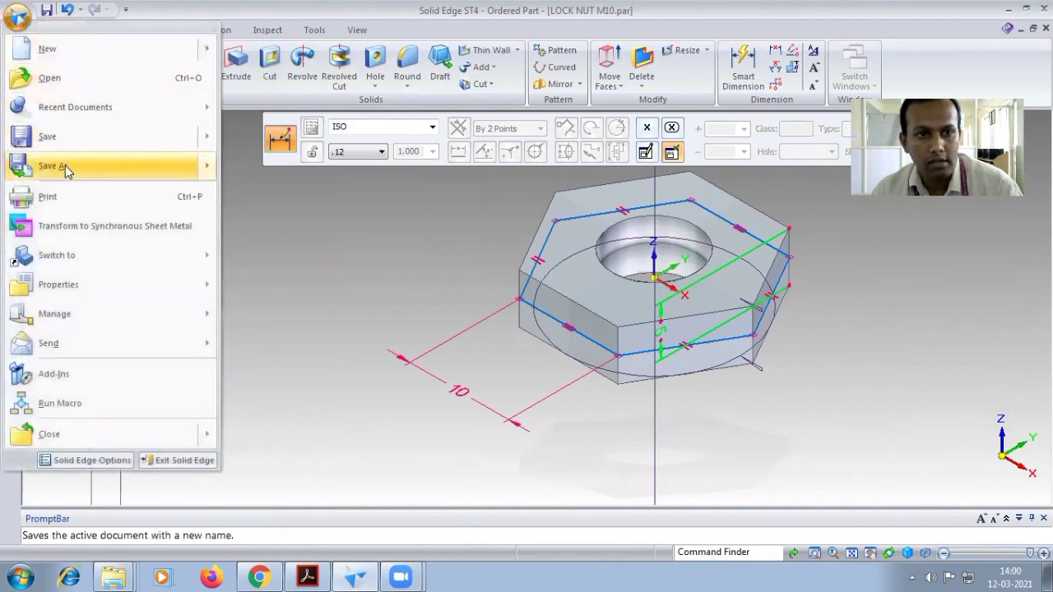
click(247, 201)
key(Escape)
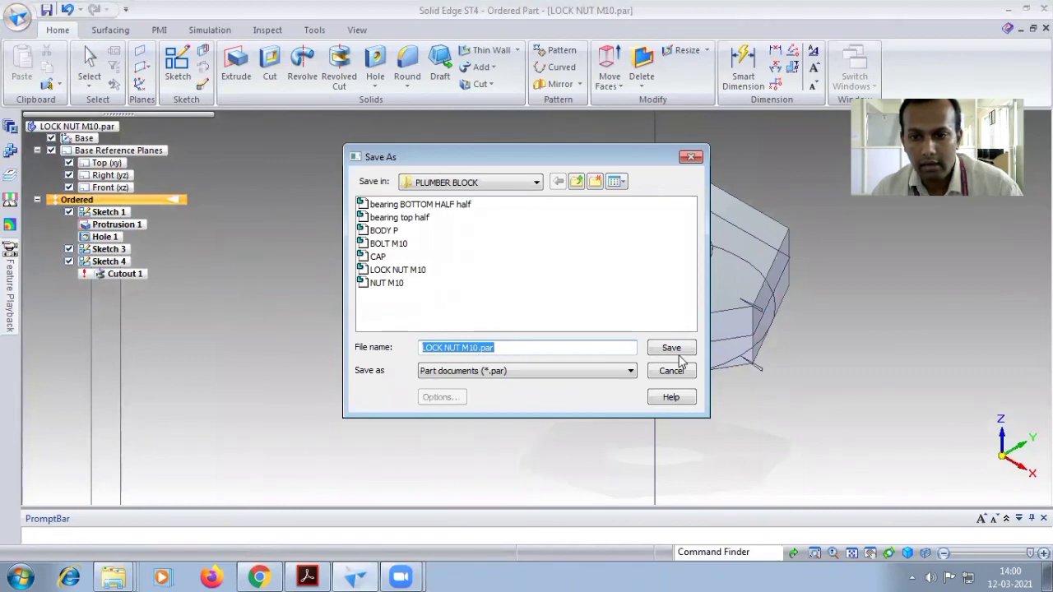
click(690, 157)
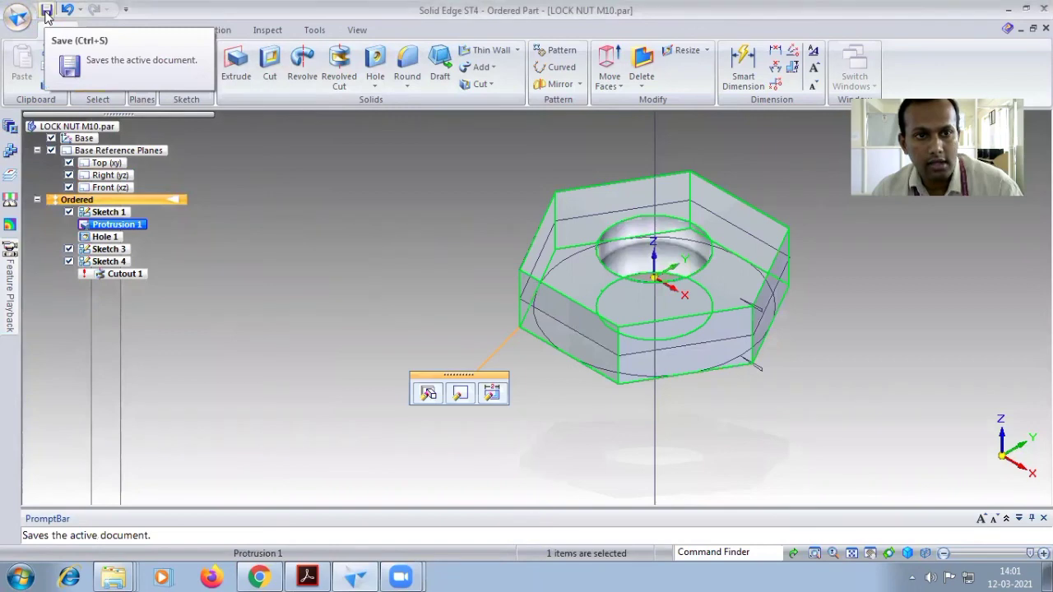
click(47, 16)
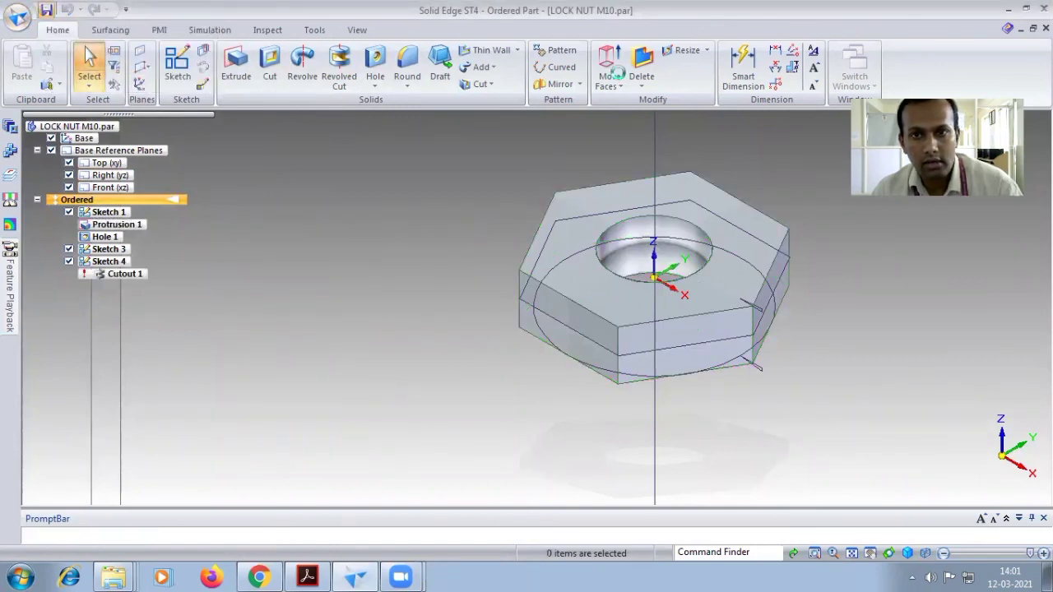